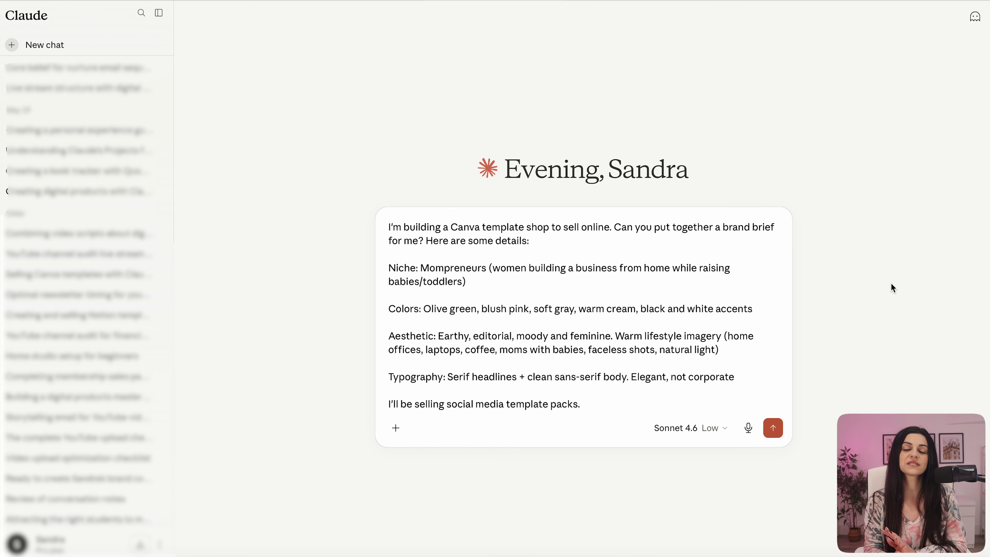
# Submit the brand brief request for the mompreneur Canva template shop, and read through the Brand Brief.docx file in the project.
pyautogui.click(773, 428)
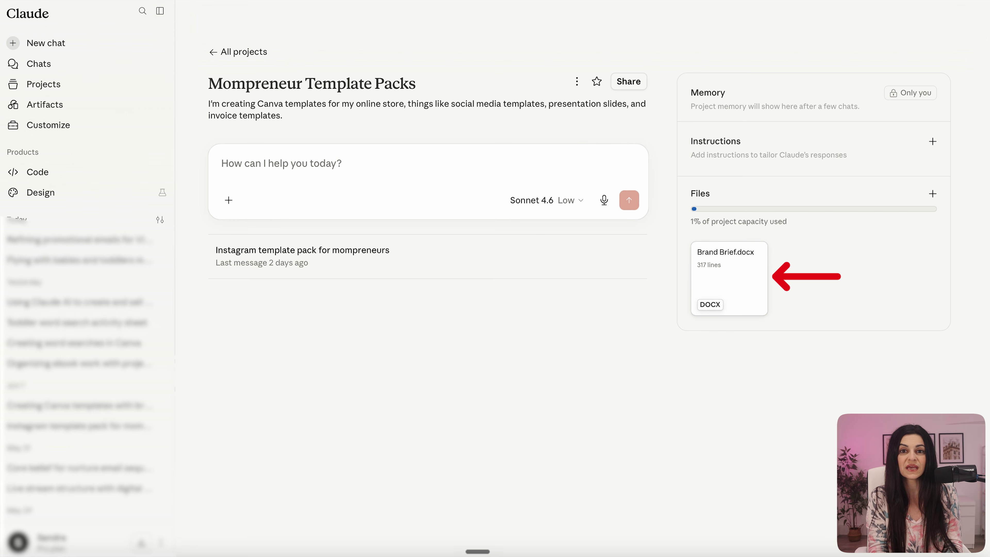
pyautogui.click(729, 278)
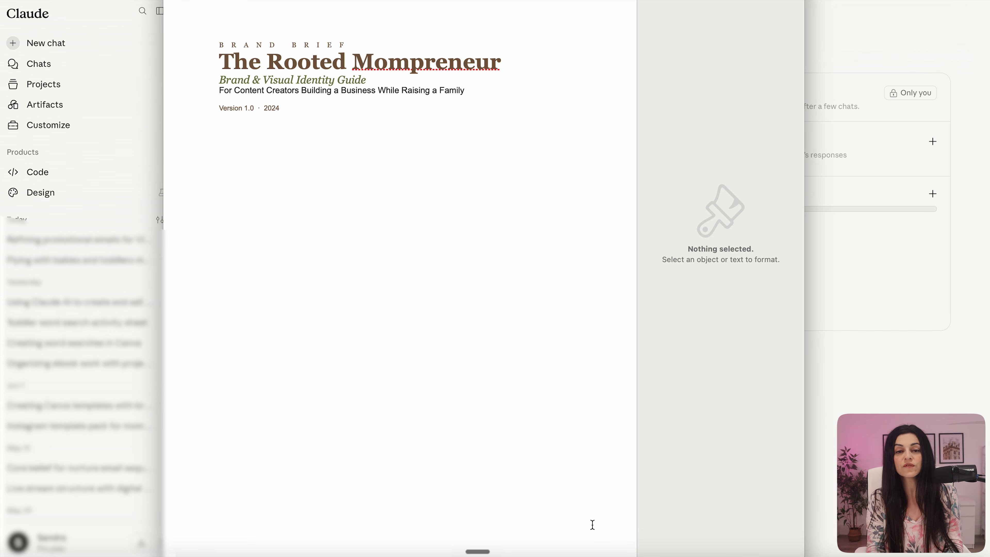
pyautogui.scroll(-10, 595, 527)
pyautogui.scroll(-8, 590, 523)
pyautogui.scroll(-8, 591, 523)
pyautogui.scroll(-8, 590, 523)
pyautogui.scroll(-5, 591, 523)
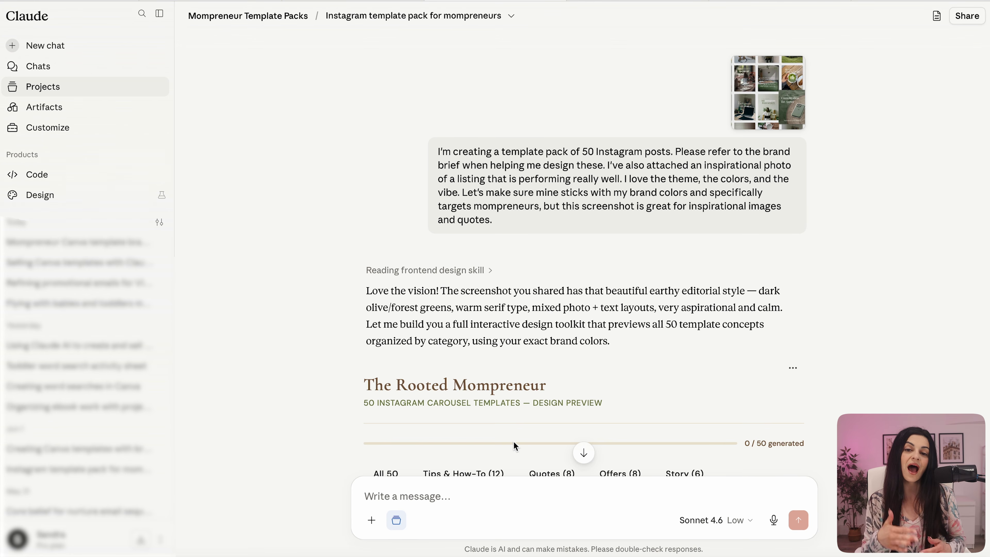
pyautogui.click(375, 528)
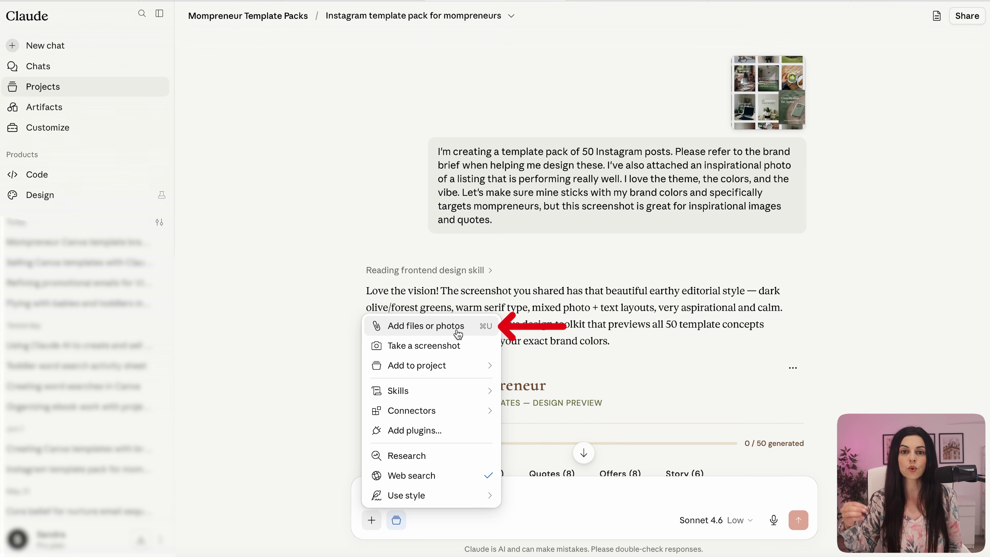
pyautogui.click(819, 240)
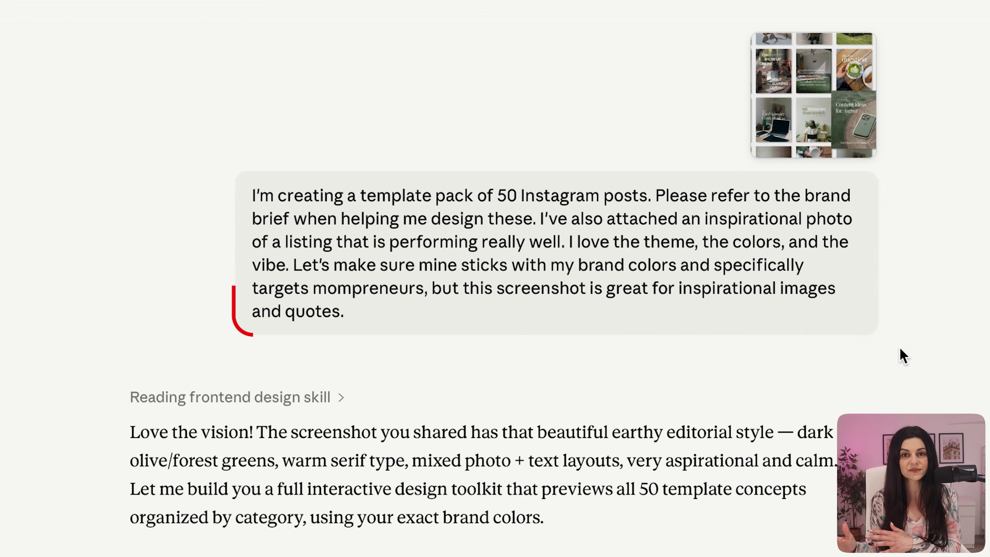
# Review the Instagram carousel design preview in the response and filter its templates to the Quotes category.
pyautogui.scroll(-2, 900, 348)
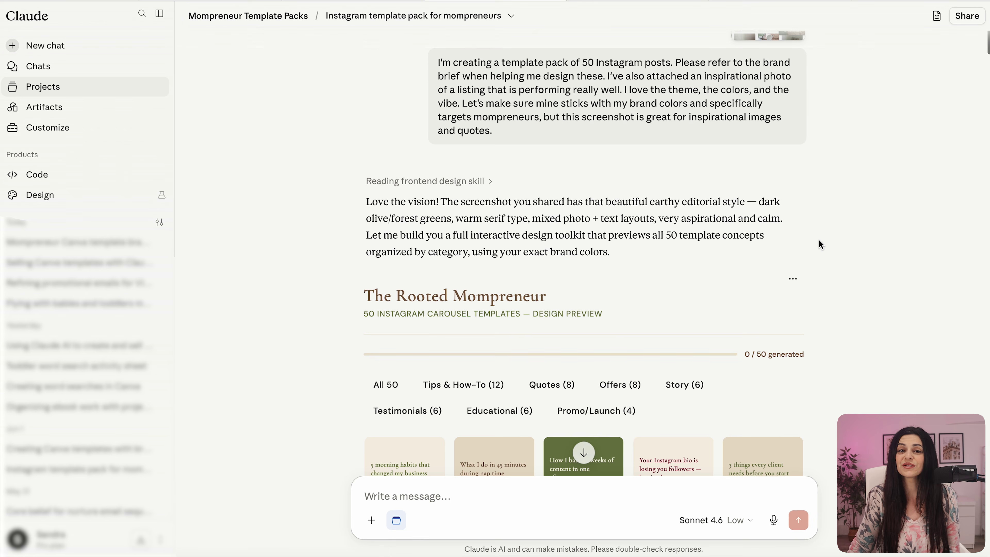
pyautogui.scroll(-4, 819, 240)
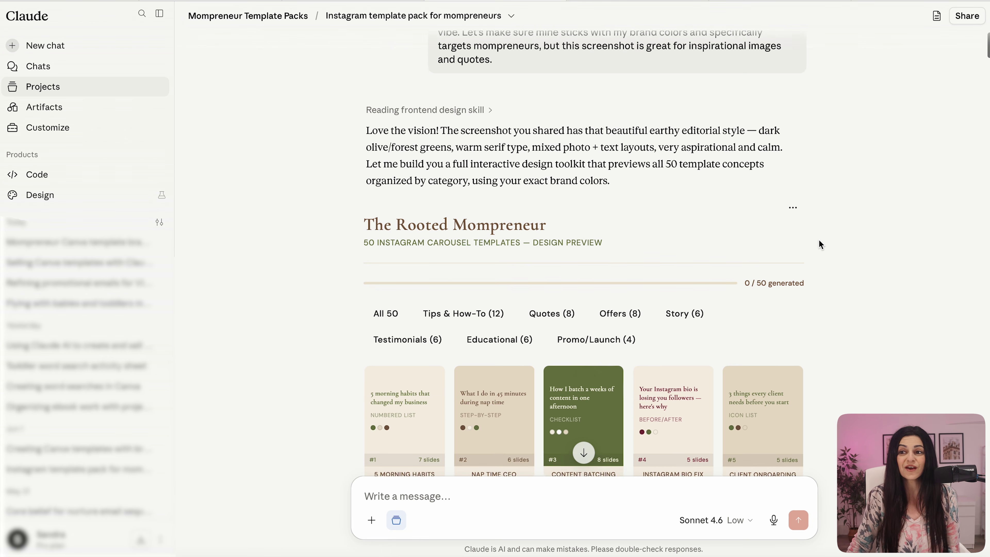
pyautogui.scroll(-3, 818, 240)
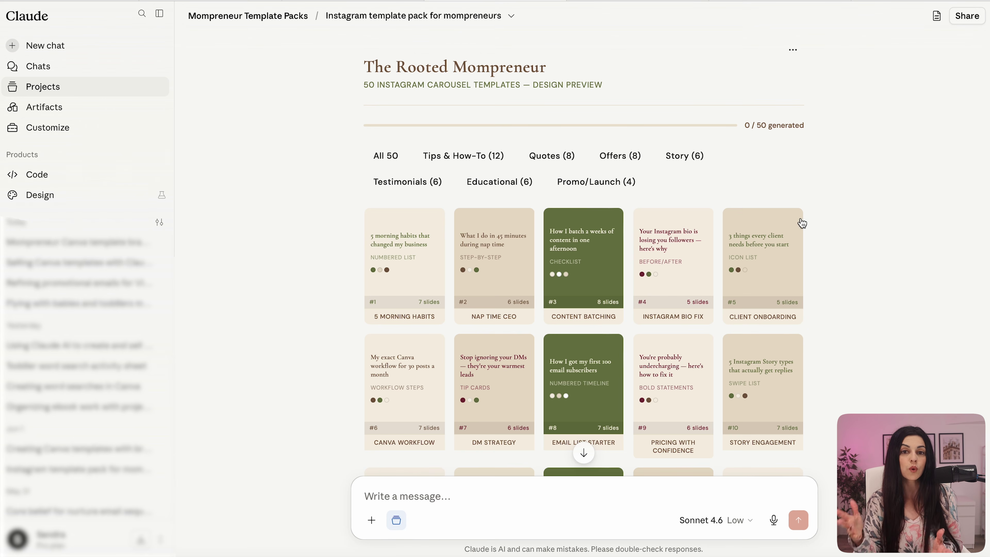
pyautogui.click(568, 161)
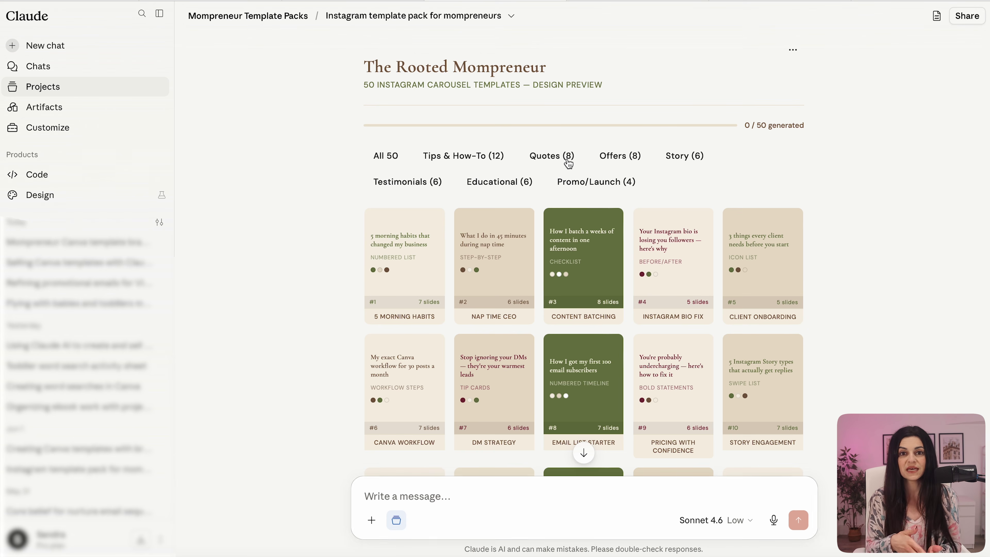
pyautogui.scroll(-10, 850, 215)
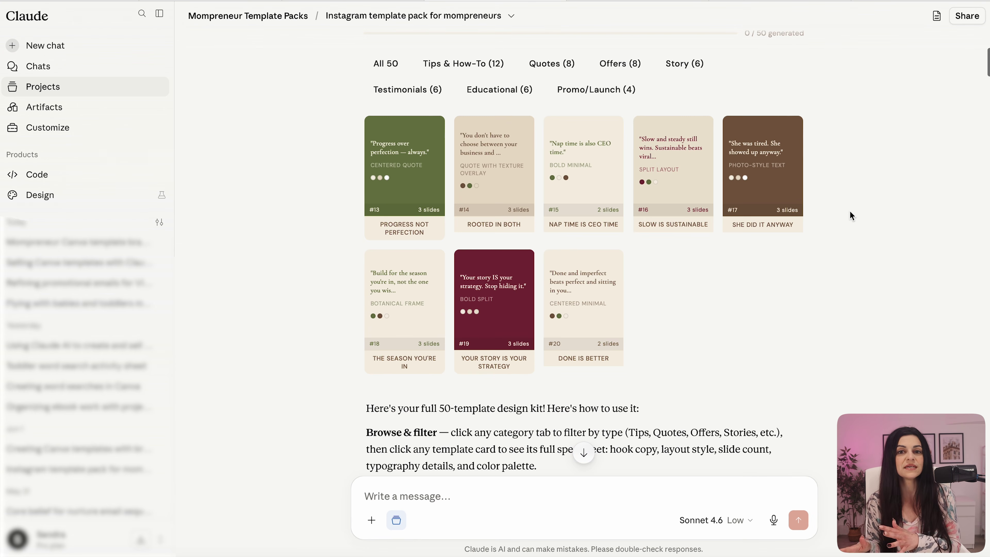
pyautogui.scroll(-5, 850, 215)
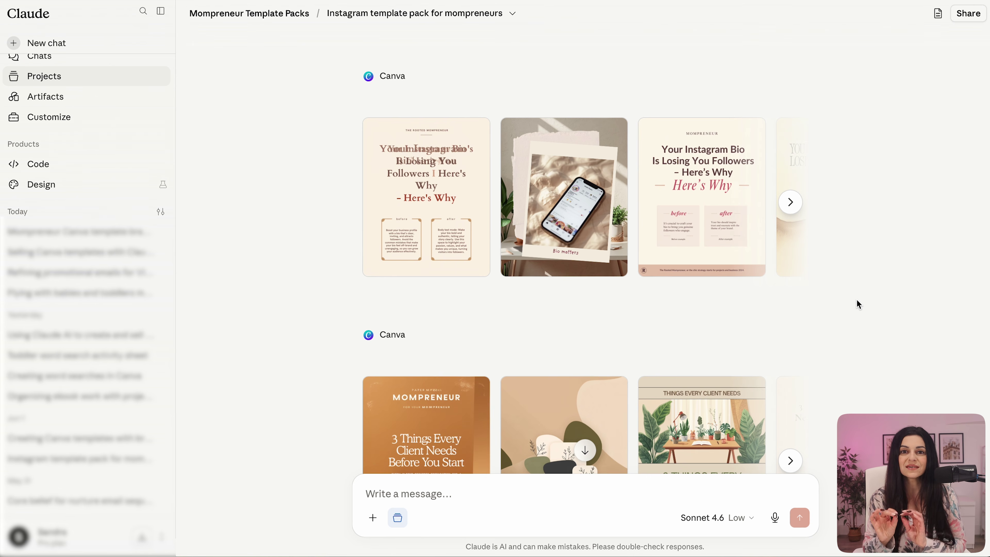
# Look through the generated Canva design candidates for each Tips & How-To template, including the hidden fourth options.
pyautogui.click(791, 202)
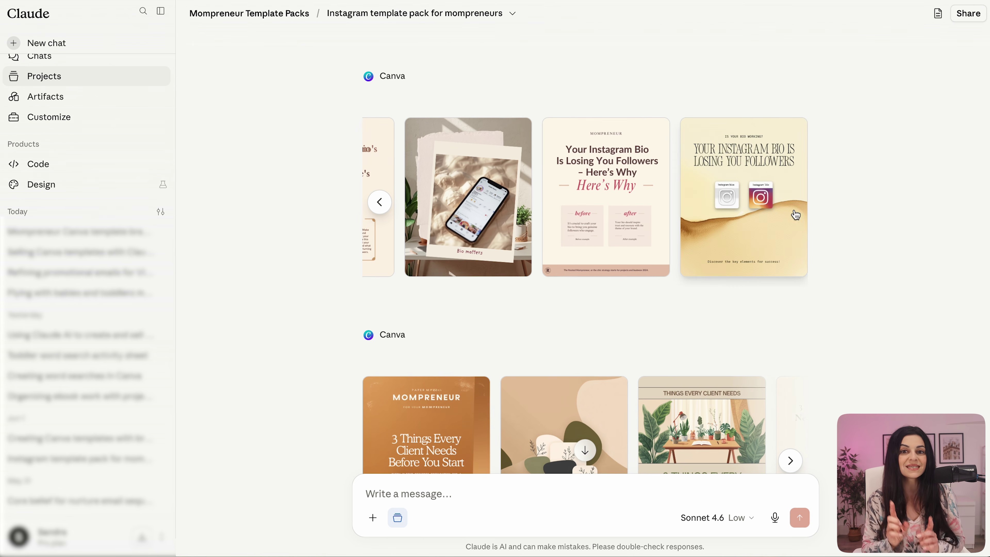
pyautogui.scroll(-9, 845, 344)
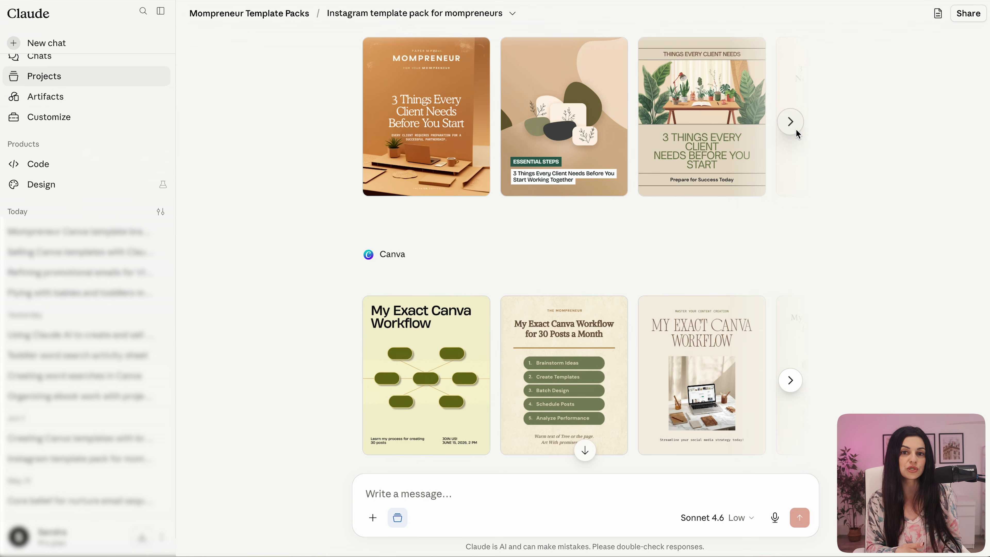
pyautogui.click(793, 129)
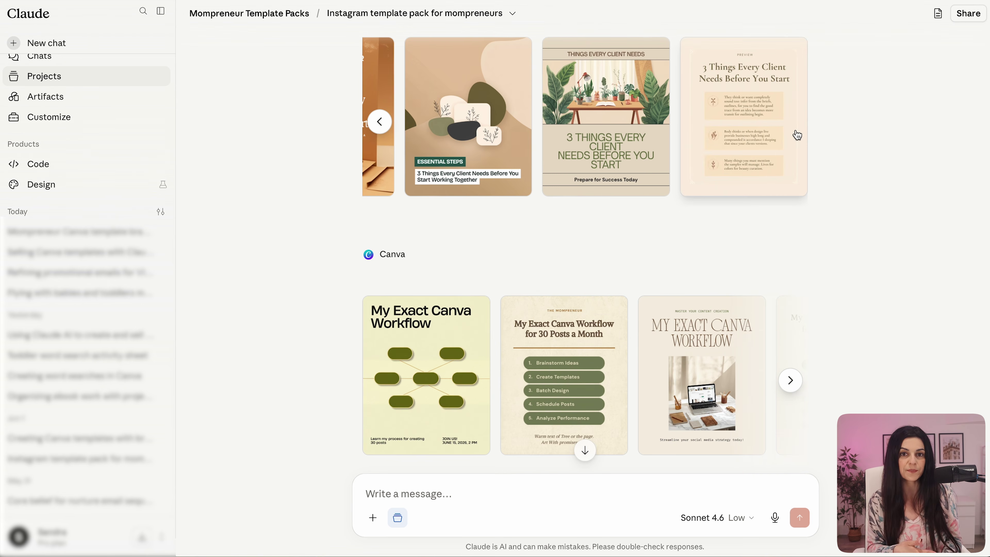
pyautogui.click(790, 380)
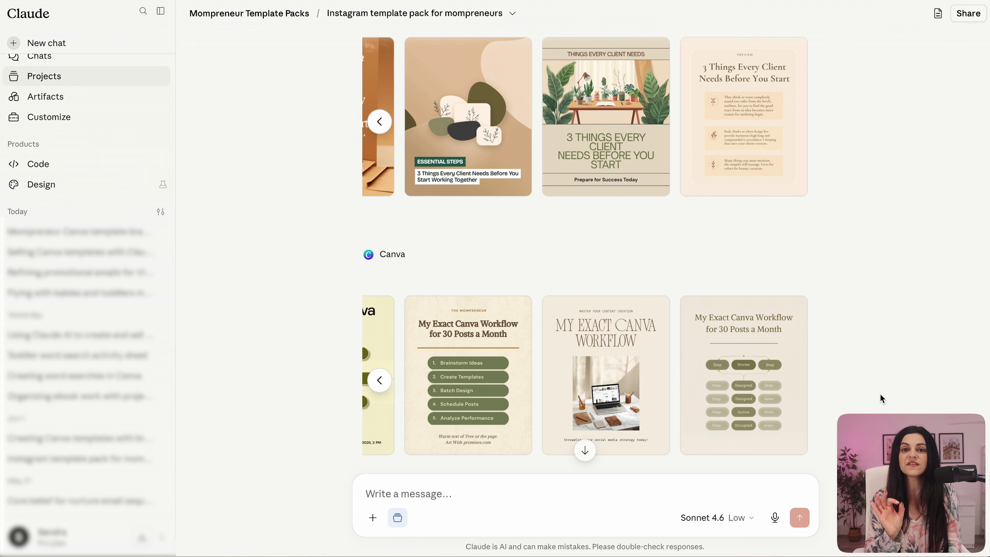
pyautogui.scroll(-8, 880, 394)
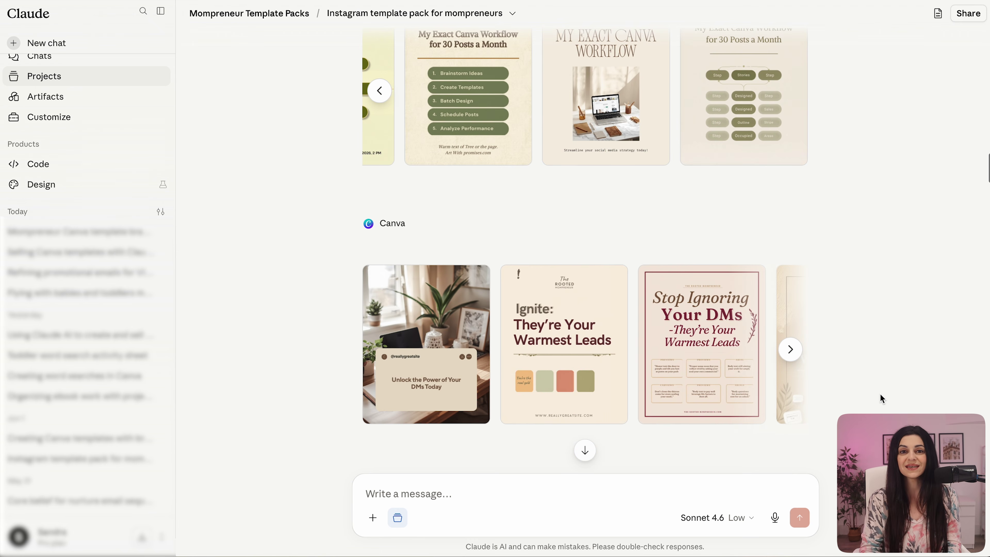
pyautogui.click(791, 350)
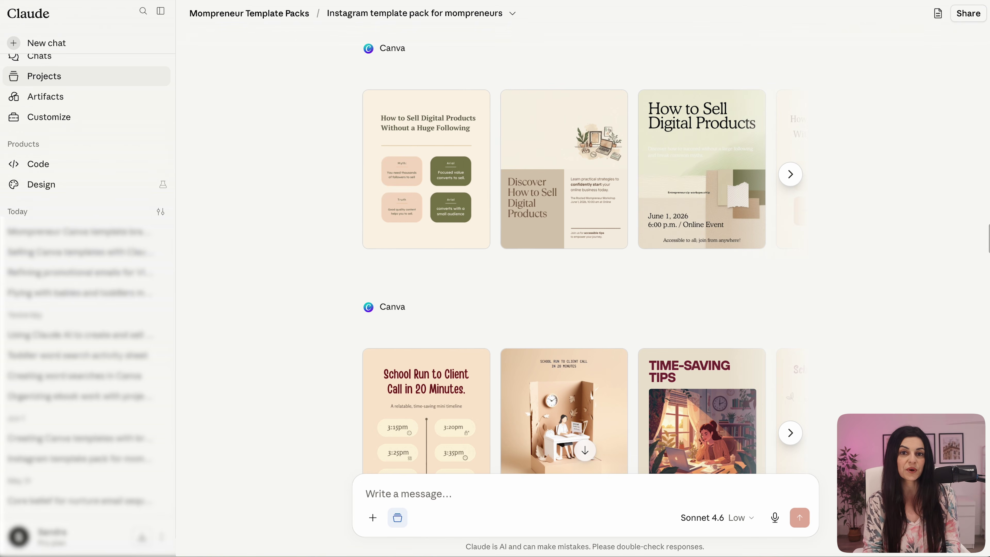
pyautogui.scroll(-6, 585, 273)
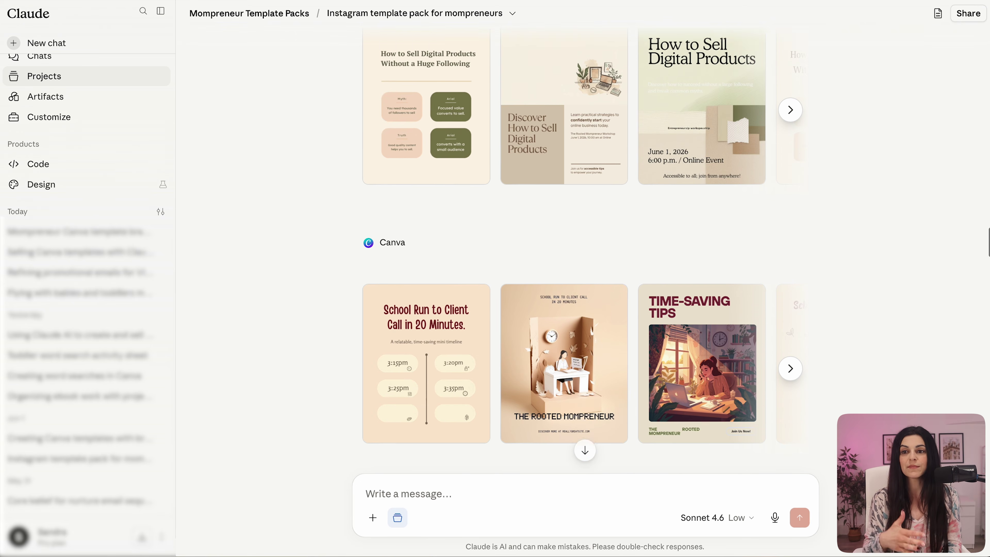
# Read the Tips & How-To template summary, the list of chosen options and the table of Canva edit links.
pyautogui.scroll(-3, 585, 250)
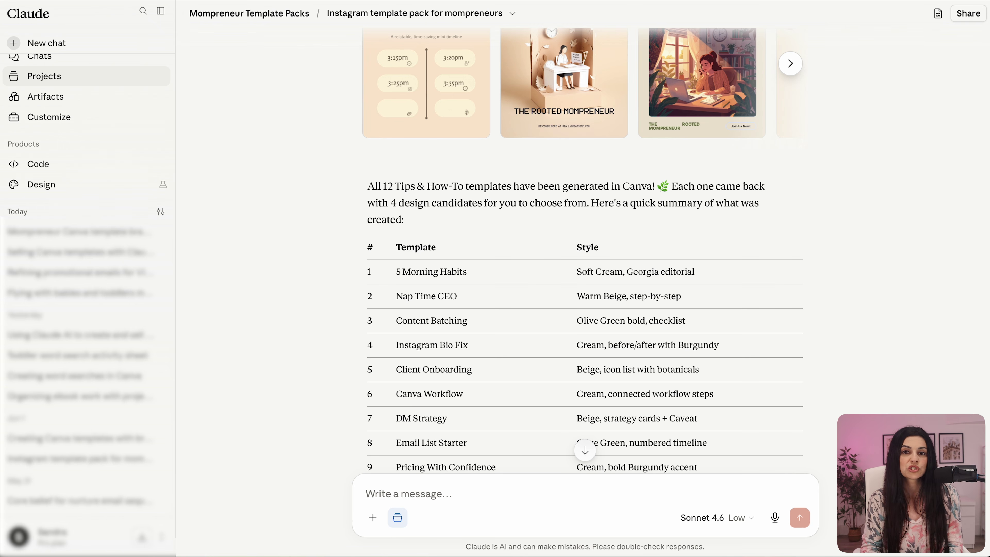
pyautogui.scroll(-3, 585, 250)
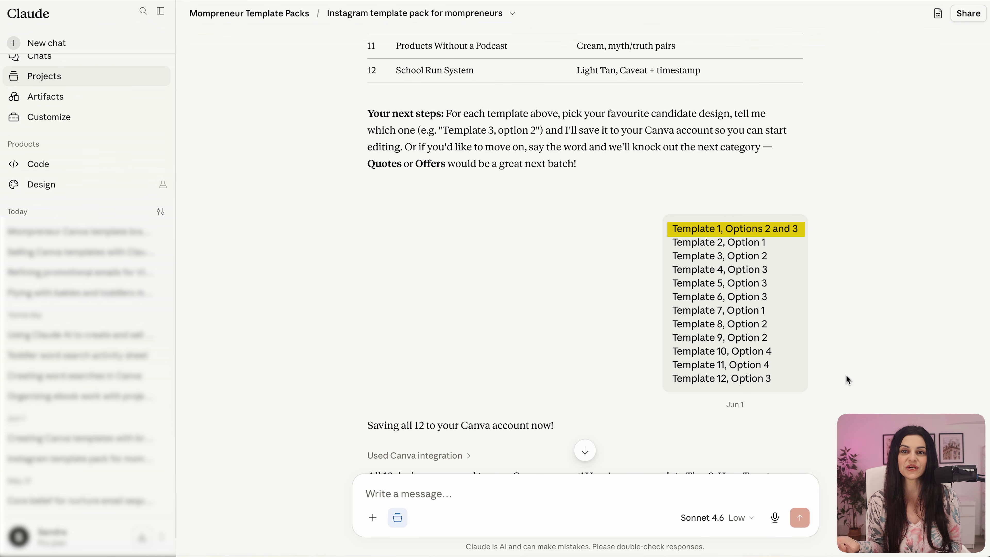
pyautogui.scroll(-5, 847, 380)
pyautogui.scroll(-5, 846, 374)
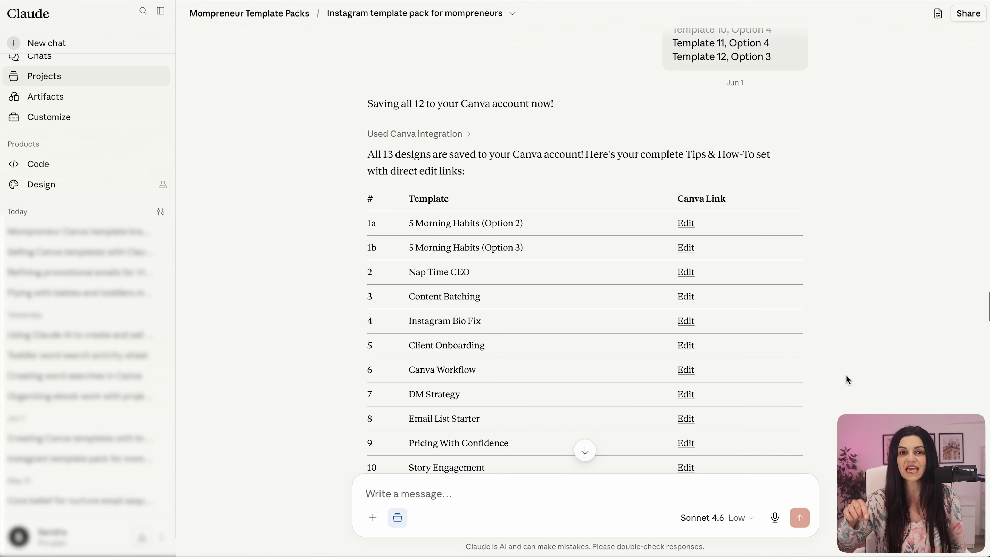
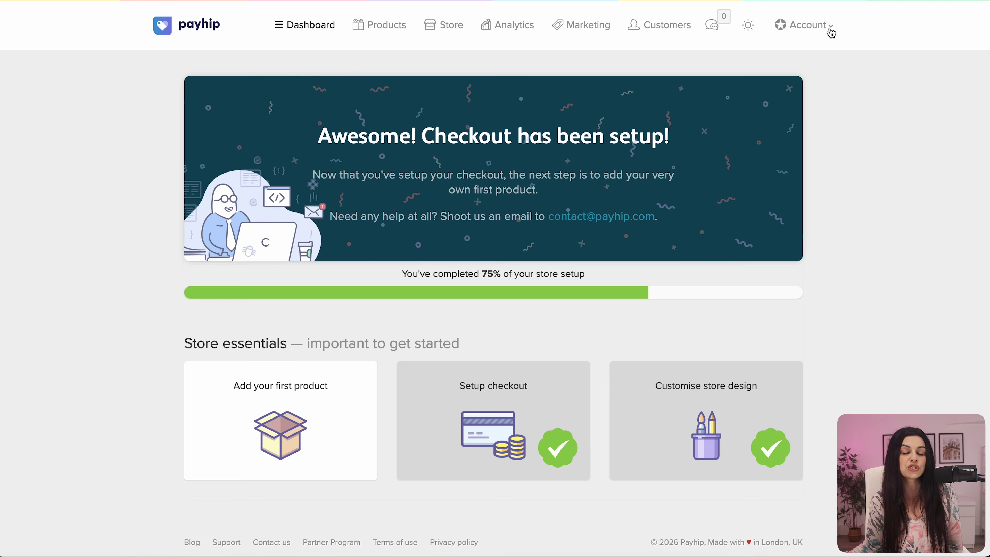
pyautogui.click(831, 31)
pyautogui.click(749, 63)
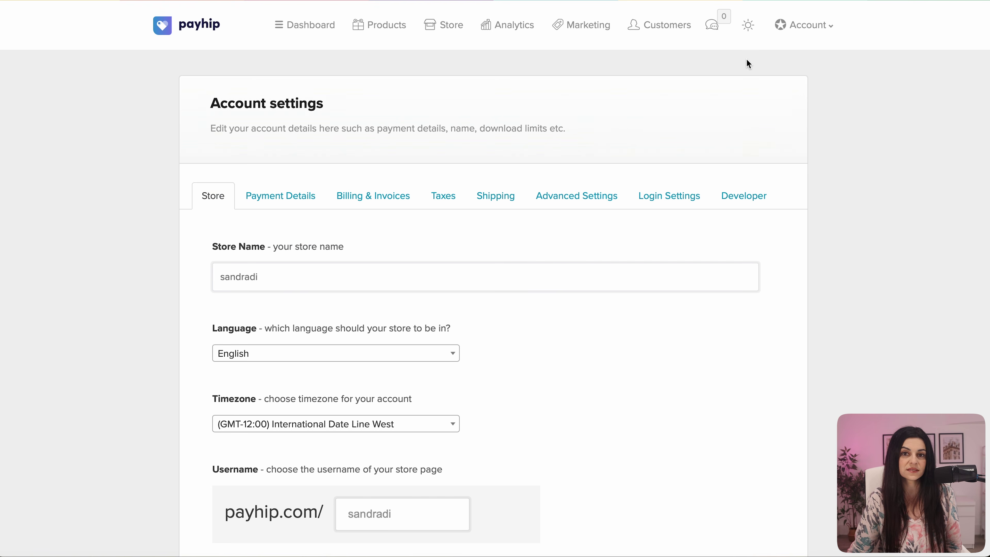
pyautogui.click(296, 201)
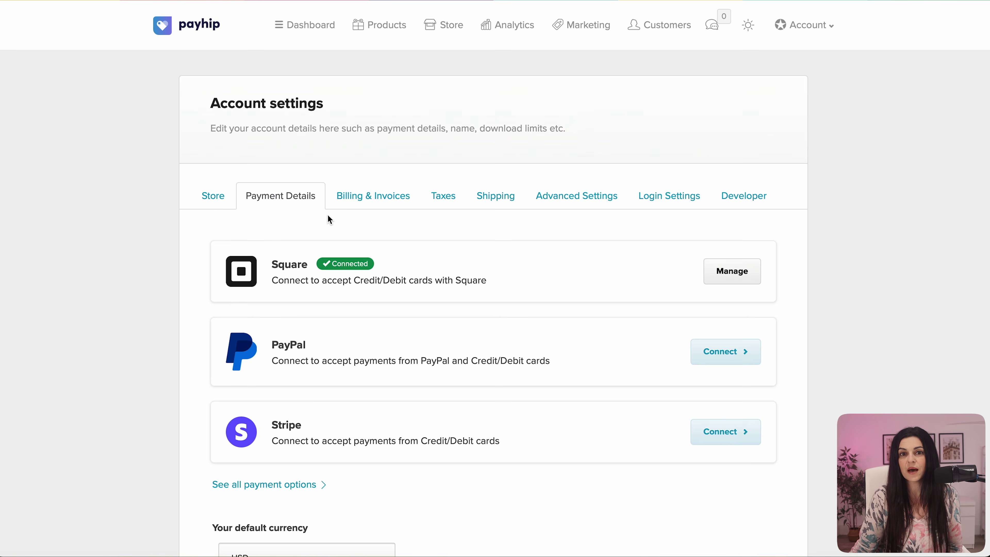
pyautogui.click(314, 493)
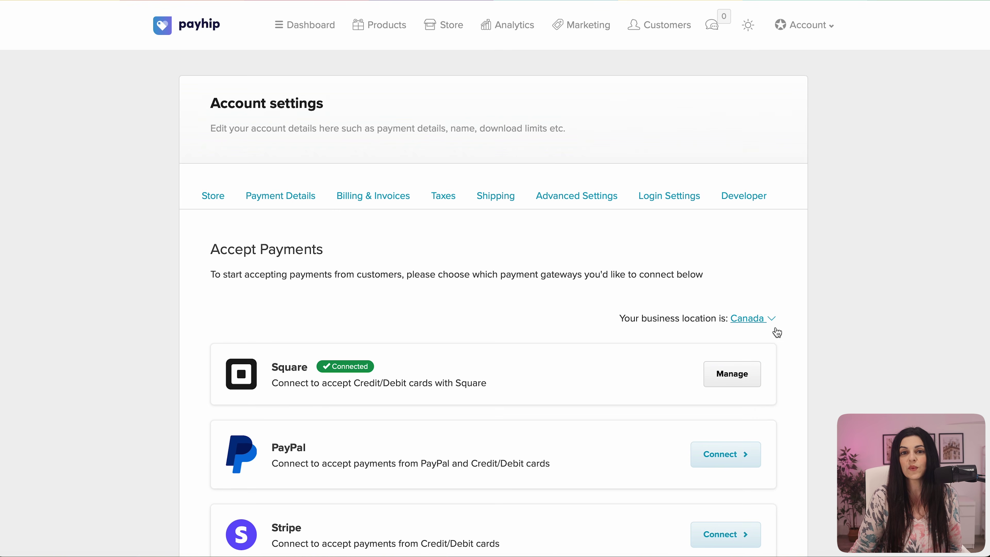
pyautogui.scroll(-2, 777, 333)
pyautogui.click(772, 245)
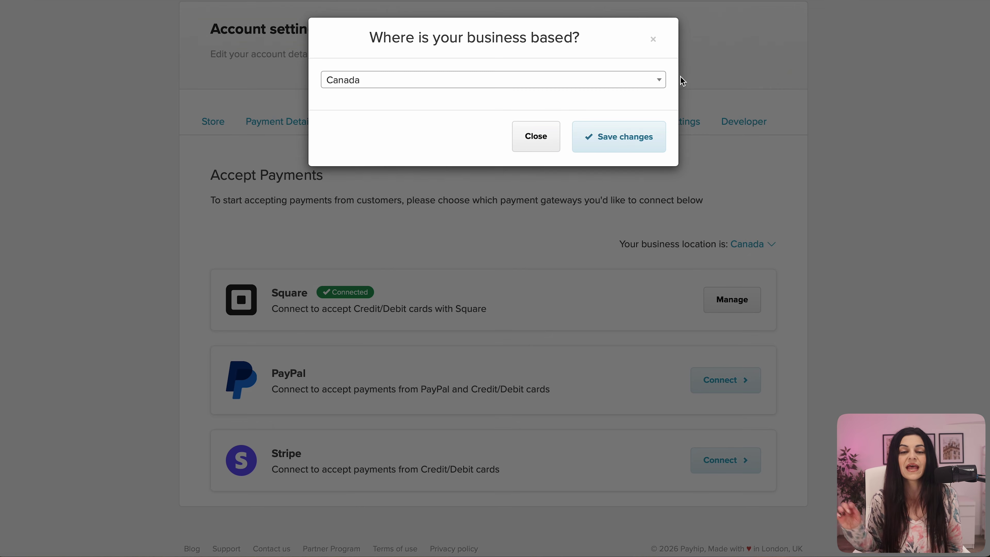
pyautogui.click(658, 82)
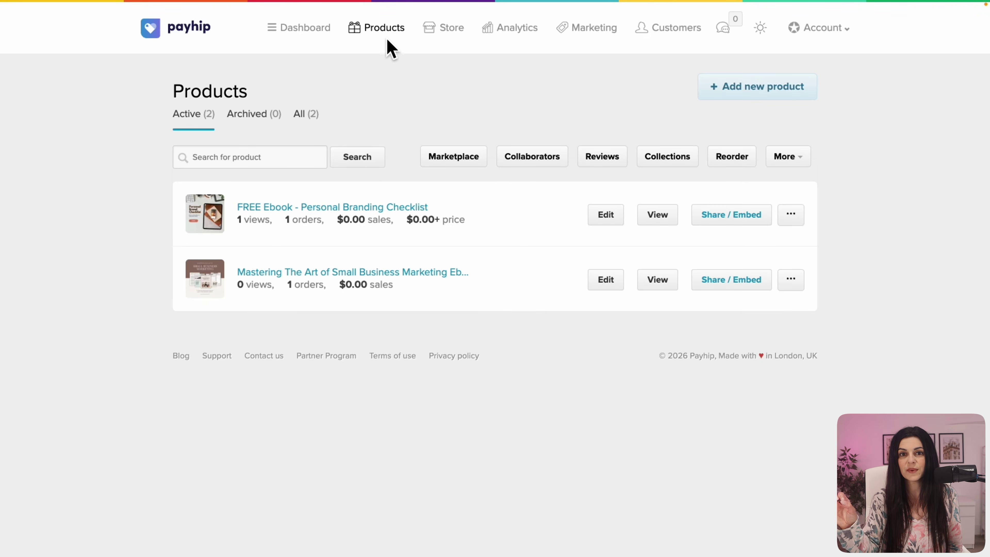
# Start a new digital product in the store and enable the Beta content editor for it.
pyautogui.click(723, 96)
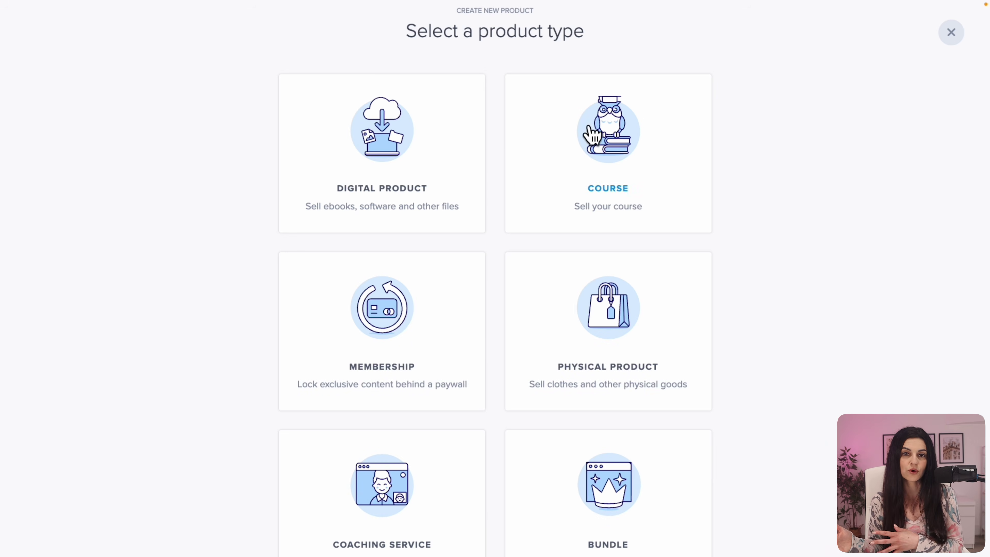
pyautogui.click(438, 166)
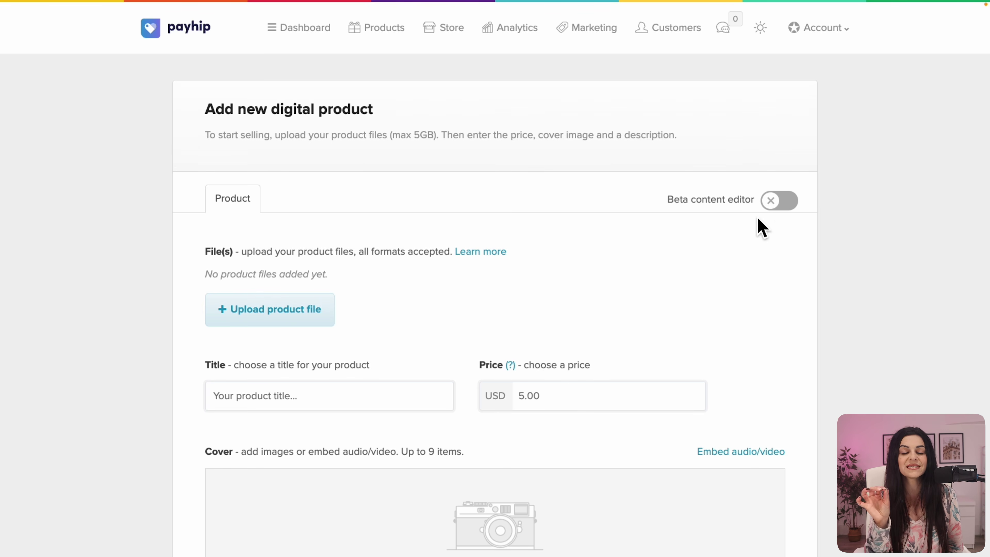
pyautogui.click(777, 210)
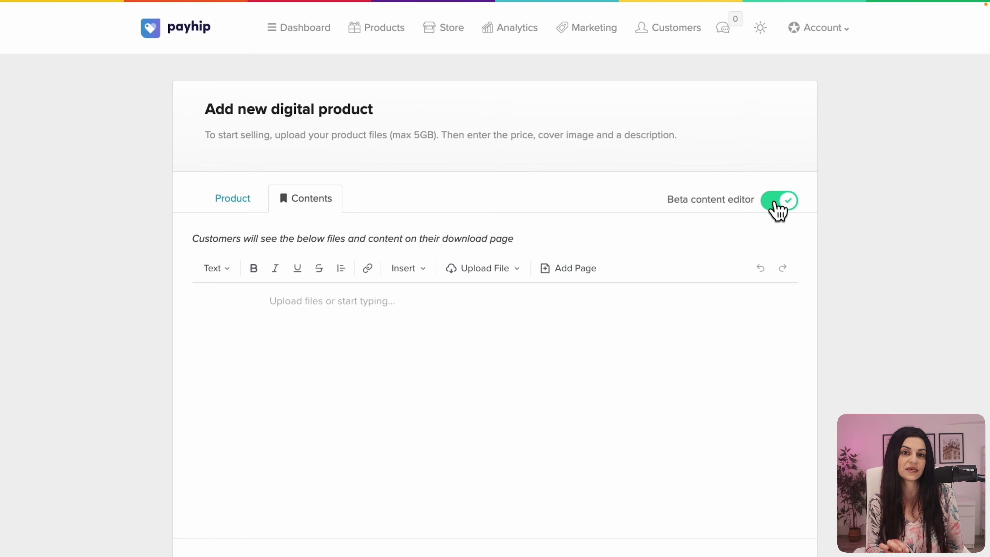
# Insert the "Thank you for your purchase" social media templates banner image into the product contents.
pyautogui.click(414, 273)
pyautogui.click(423, 298)
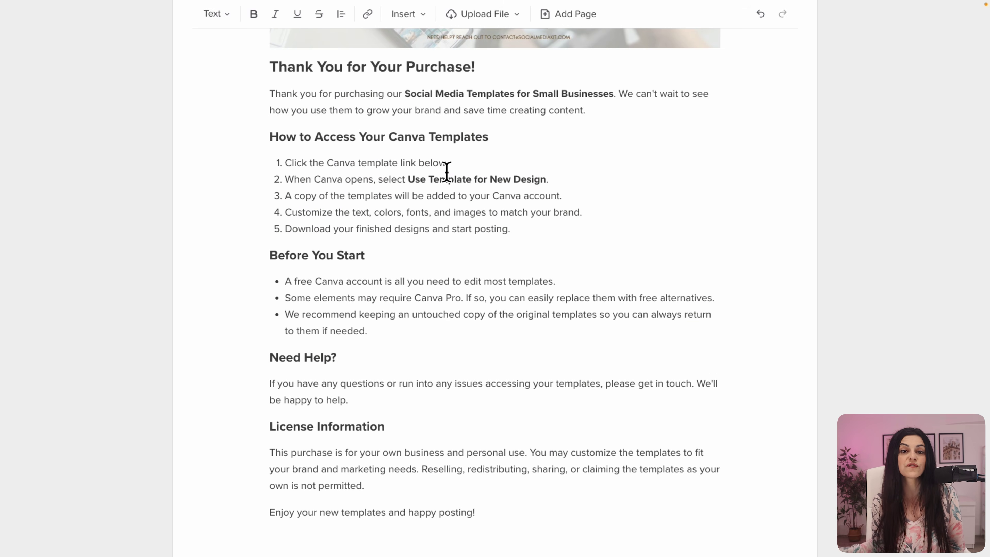
pyautogui.write('here')
pyautogui.keyDown('shift'); pyautogui.click(332, 163); pyautogui.keyUp('shift')
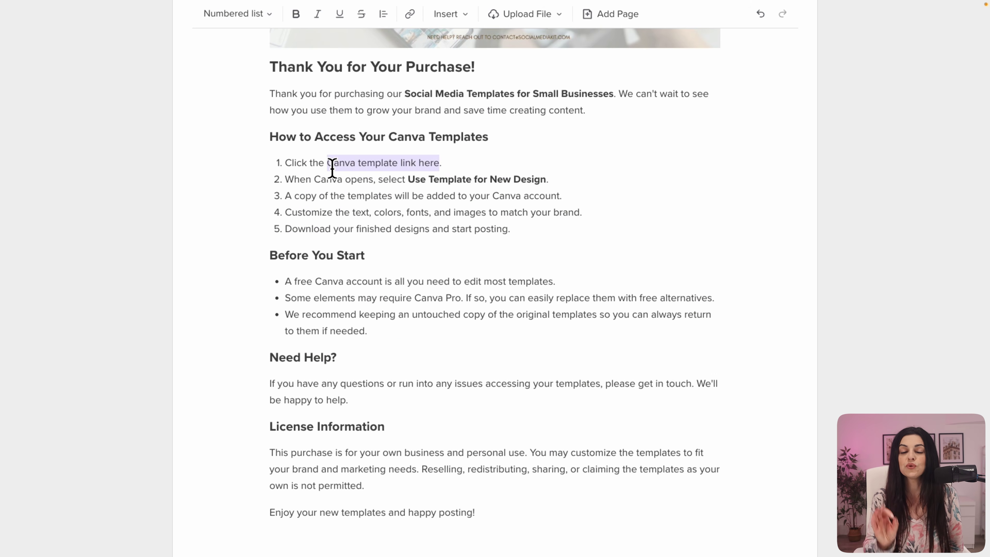
pyautogui.click(409, 14)
pyautogui.write('https://canva.link/ylj3t9z8d75obua')
pyautogui.click(616, 183)
# Add a second-level heading "Video Tutorial" between the numbered Canva access instructions and the "Before You Start" section.
pyautogui.click(532, 228)
pyautogui.click(535, 228)
pyautogui.press('Return')
pyautogui.press('Return')
pyautogui.write('## Video Tu')
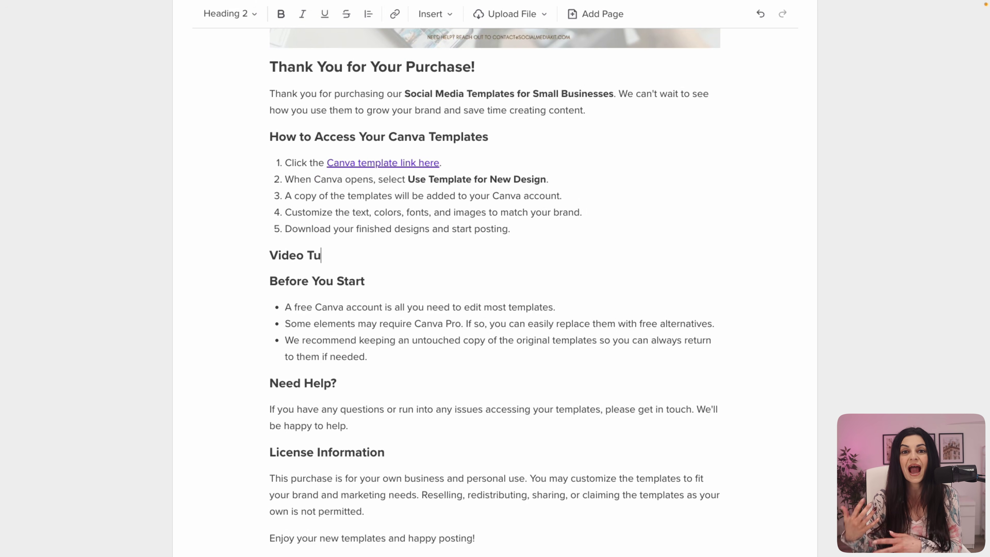
pyautogui.write('torial')
pyautogui.press('Return')
pyautogui.click(409, 15)
pyautogui.click(420, 66)
pyautogui.write('https://youtu.be/wR6YeNSy6Jo')
pyautogui.click(630, 163)
pyautogui.scroll(-10, 627, 156)
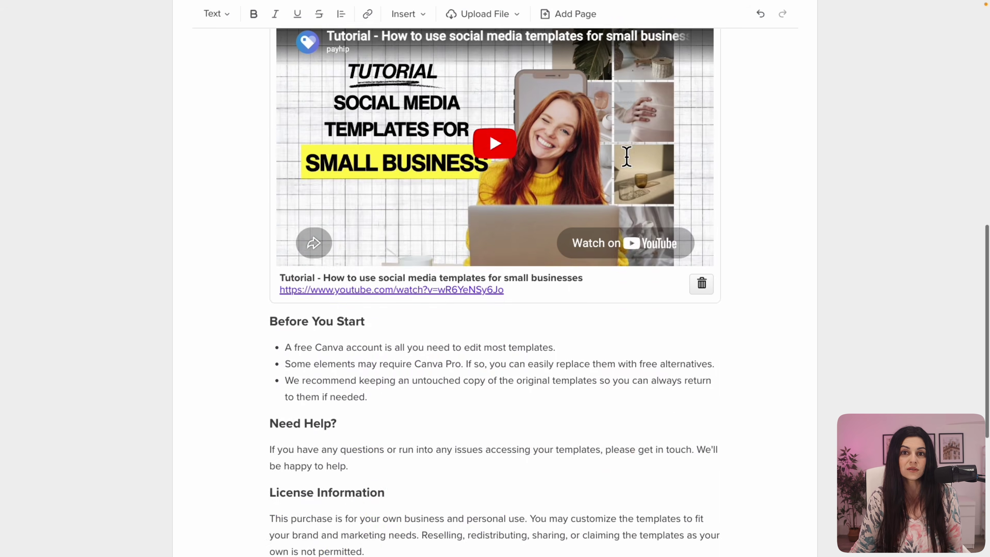
pyautogui.scroll(15, 627, 156)
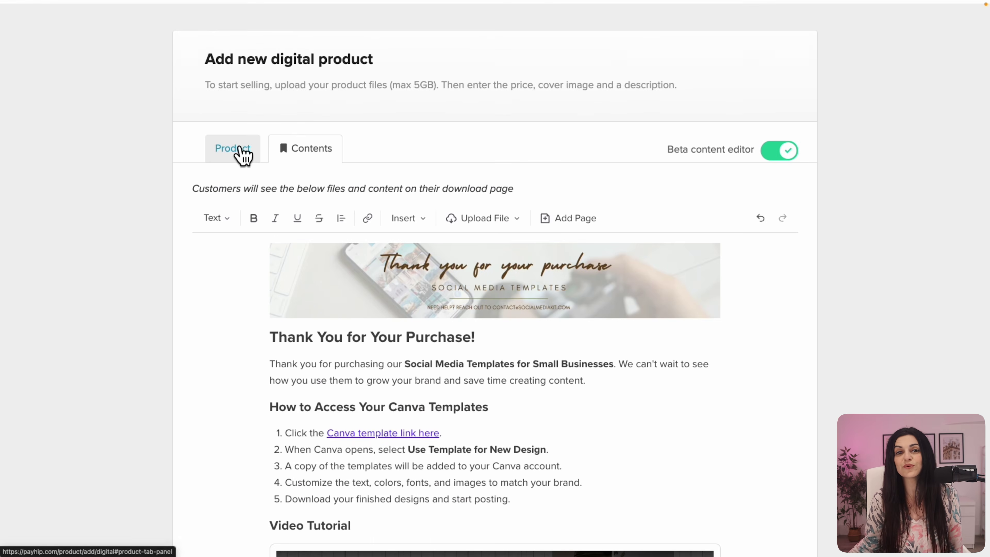
# Title the product "Social Media Template for Small Businesses" and set its price to 9.99 USD.
pyautogui.click(242, 153)
pyautogui.click(273, 232)
pyautogui.write('Social Media Template for Sm')
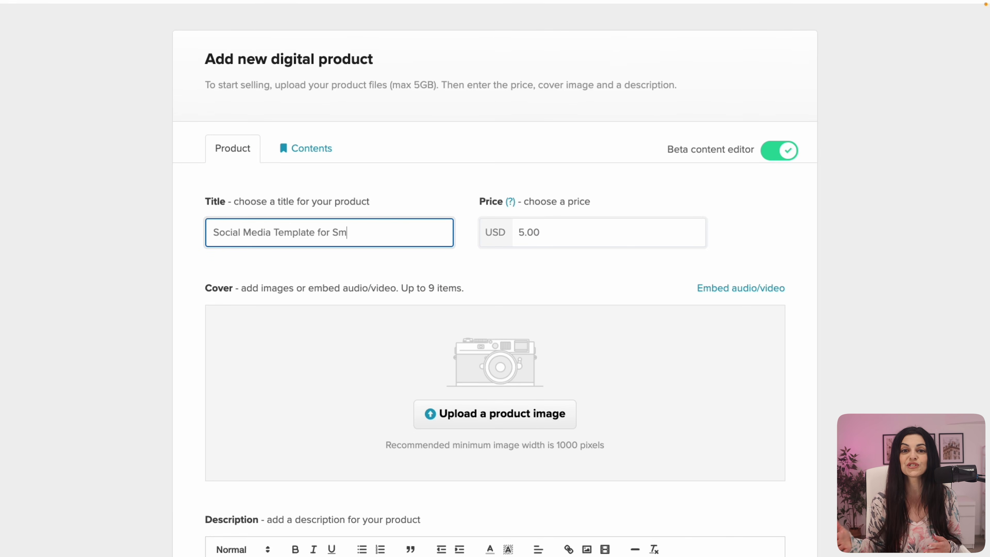
pyautogui.write('all Businesses')
pyautogui.doubleClick(529, 232)
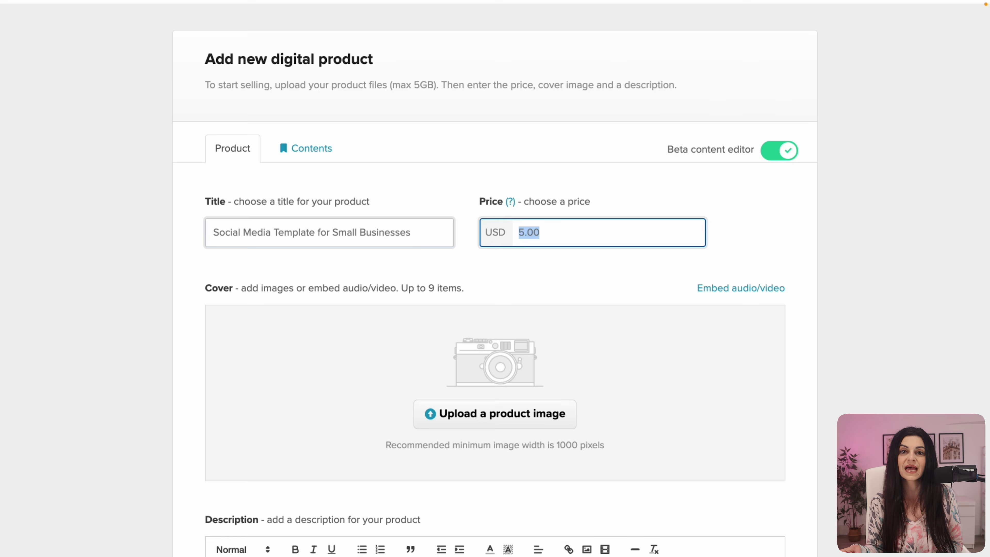
pyautogui.write('9.99')
# Upload three social media template cover images and paste the prepared sales text into the product description.
pyautogui.click(499, 414)
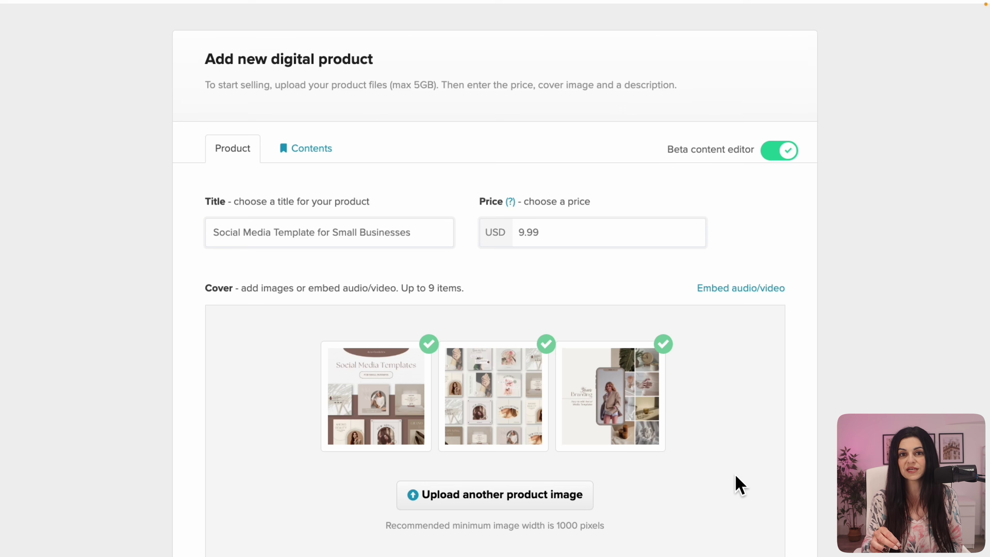
pyautogui.scroll(-8, 740, 484)
pyautogui.click(271, 245)
pyautogui.hotkey('ctrl', 'v')
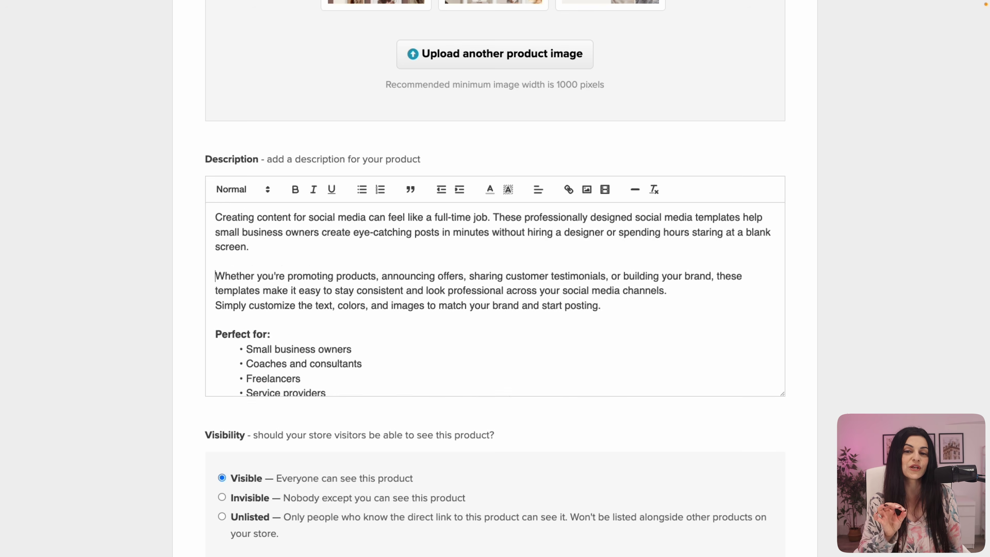
# Add the product to the store and browse its cover images on the public product page.
pyautogui.scroll(-5, 507, 273)
pyautogui.click(492, 449)
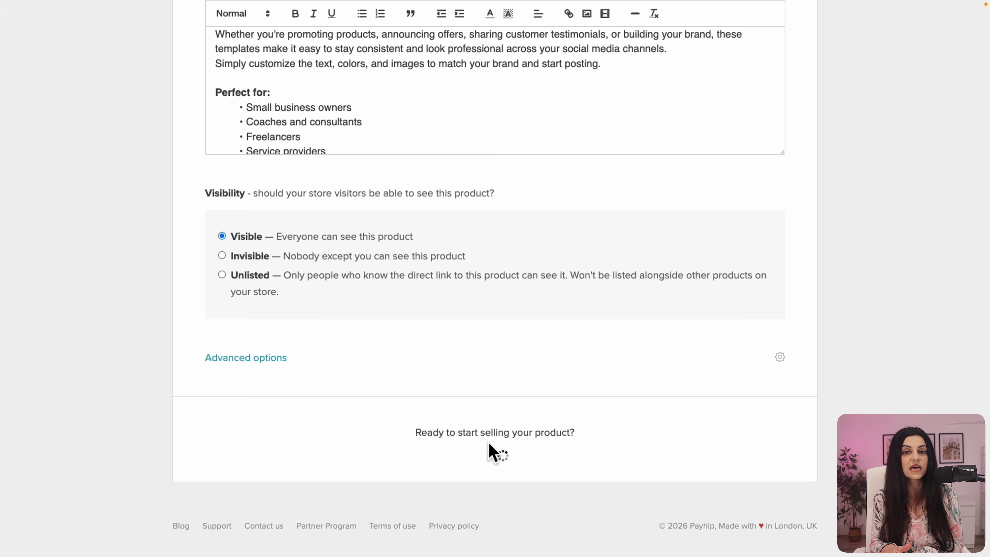
pyautogui.click(506, 218)
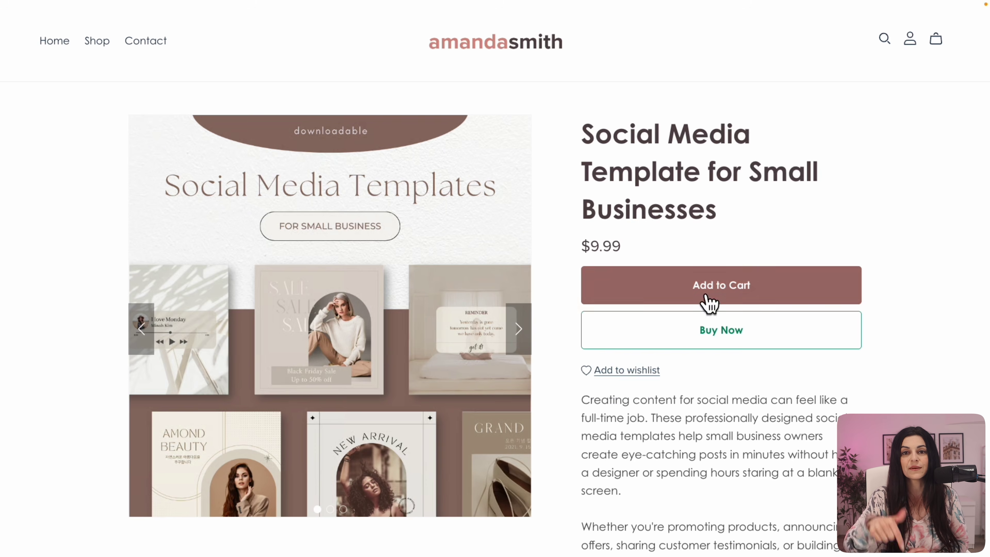
pyautogui.click(518, 336)
pyautogui.click(519, 338)
pyautogui.click(519, 336)
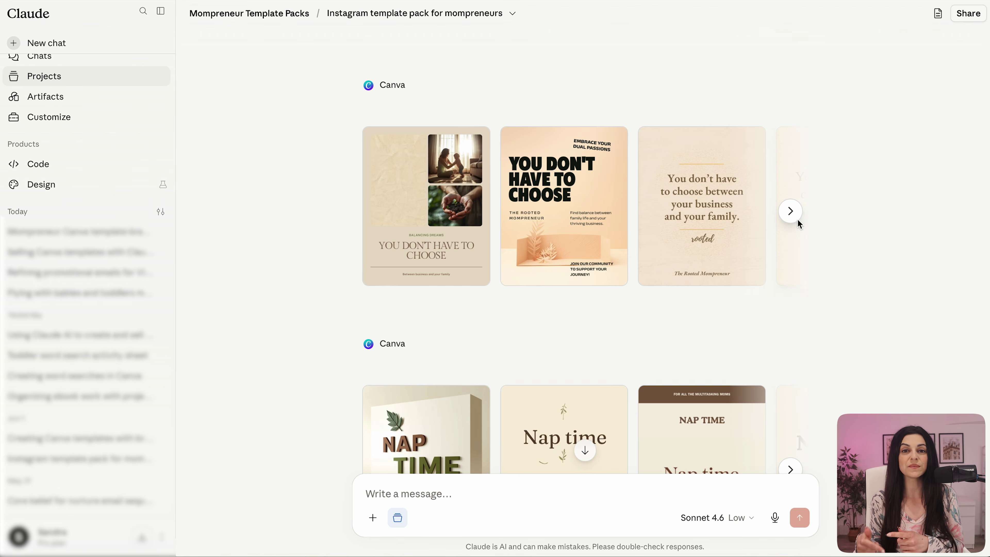
# In the Claude mompreneur chat, review the generated Canva quote candidates and the summary table of the motivational quote templates.
pyautogui.click(796, 218)
pyautogui.scroll(-5, 832, 339)
pyautogui.click(792, 257)
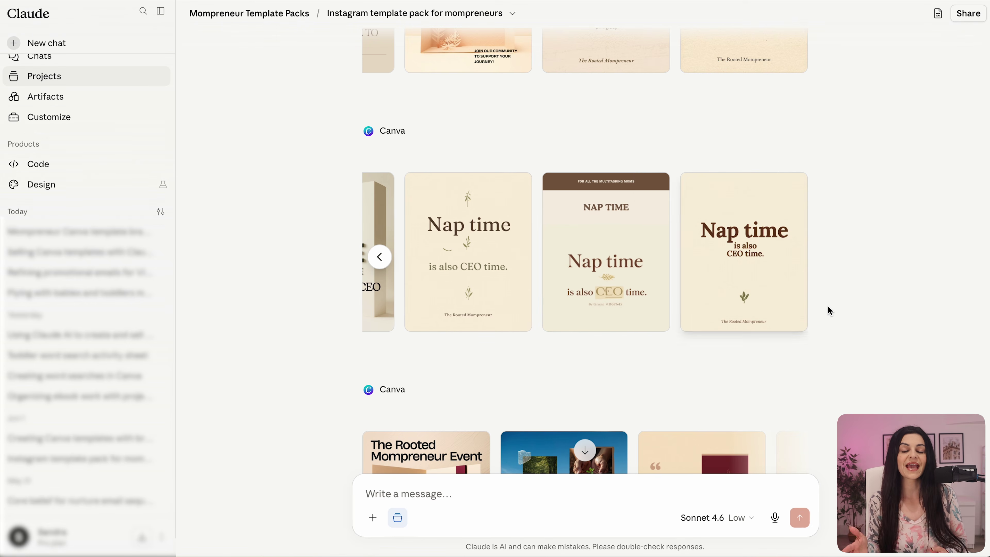
pyautogui.scroll(-1, 848, 362)
pyautogui.scroll(-4, 849, 360)
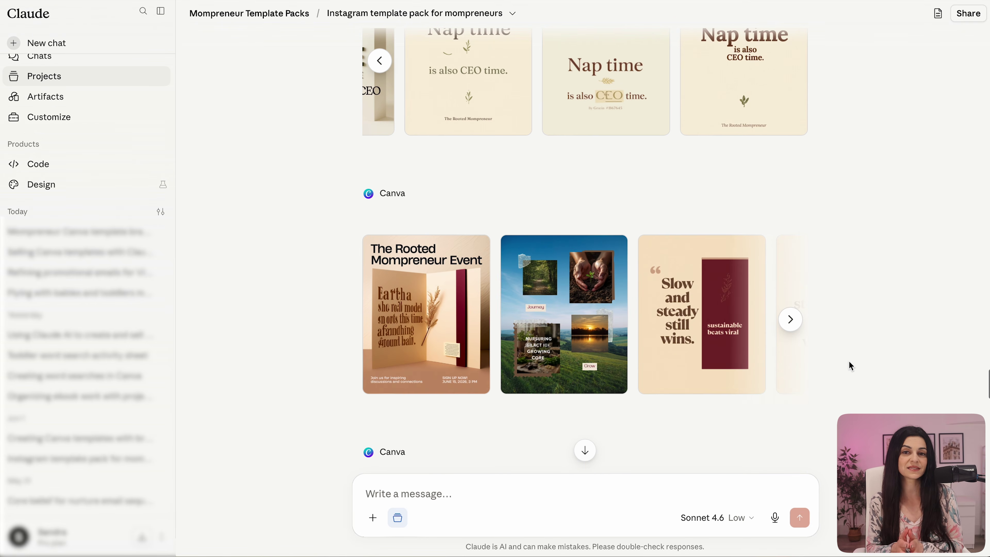
pyautogui.click(797, 323)
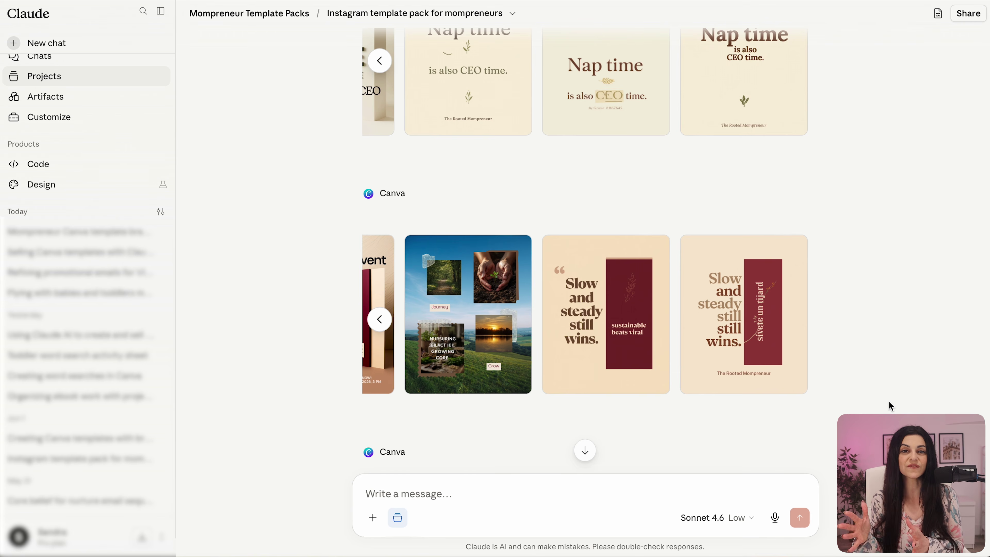
pyautogui.scroll(-3, 889, 401)
pyautogui.scroll(-6, 889, 401)
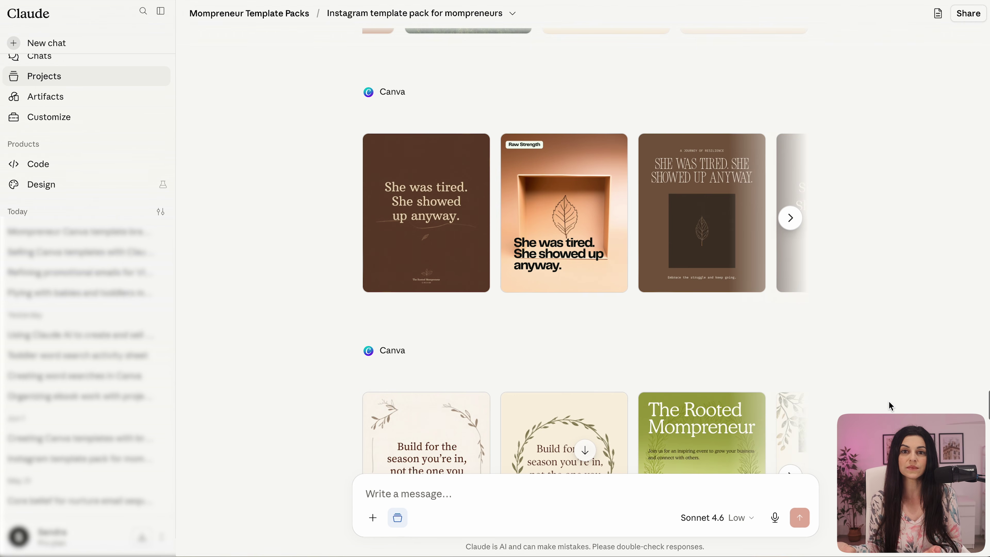
pyautogui.scroll(-3, 889, 401)
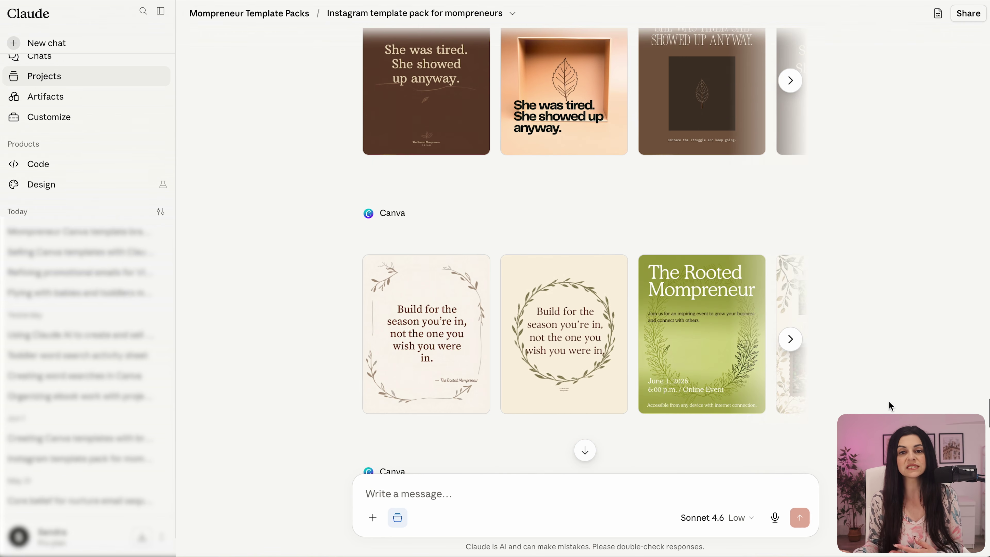
pyautogui.scroll(-10, 889, 401)
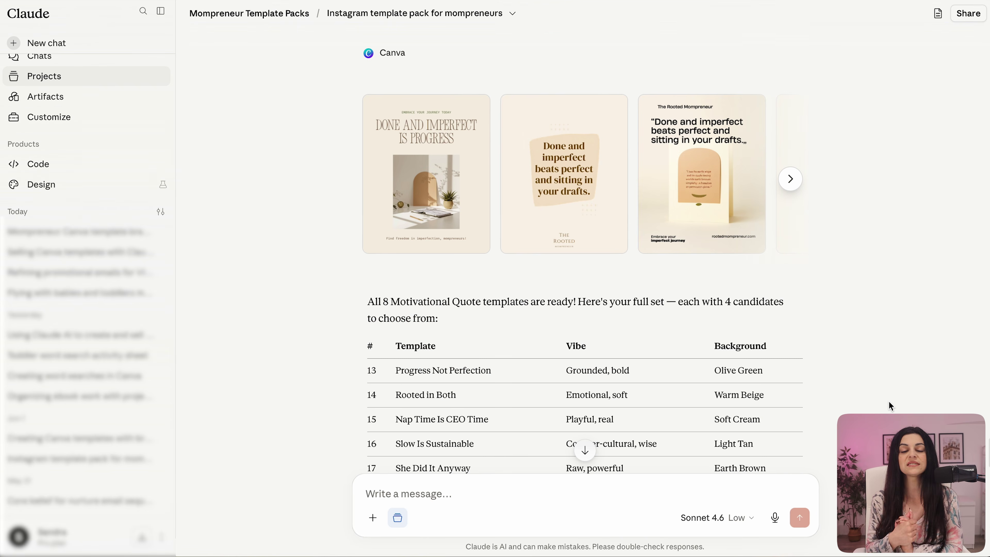
pyautogui.scroll(-6, 888, 401)
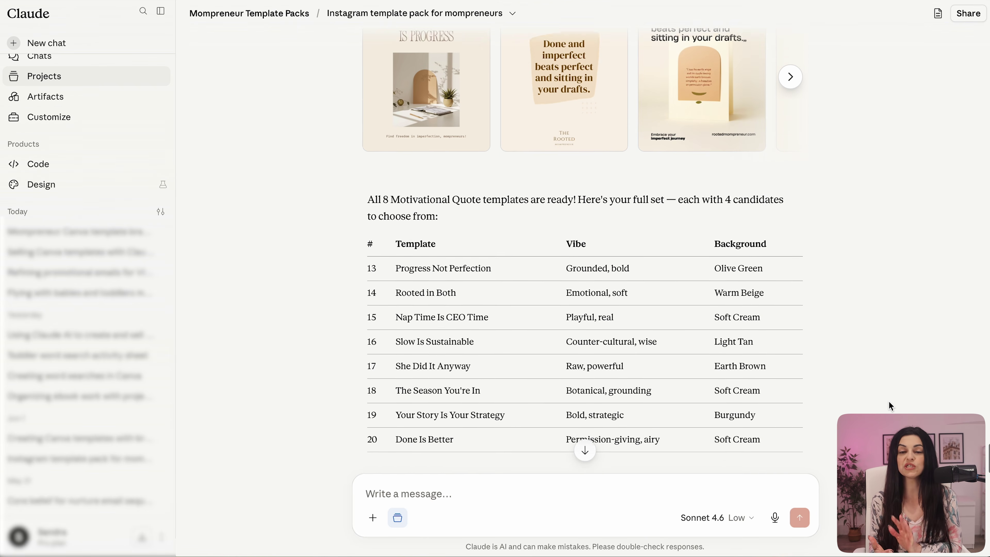
# Open the saved Progress Not Perfection template in Canva from the Quotes collection and check its leaf graphic and heading as separate elements.
pyautogui.scroll(-5, 888, 401)
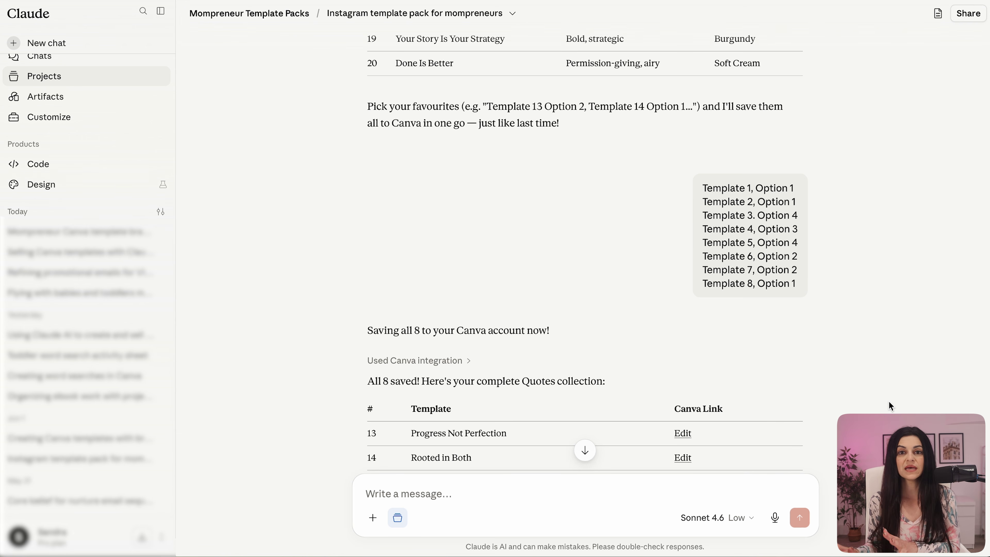
pyautogui.scroll(-3, 889, 401)
pyautogui.scroll(-3, 889, 401)
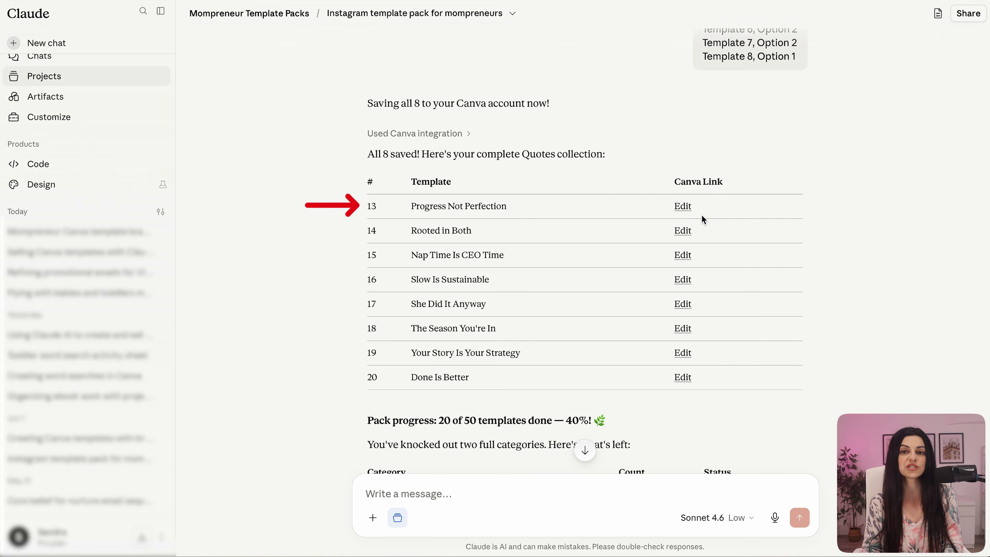
pyautogui.click(686, 213)
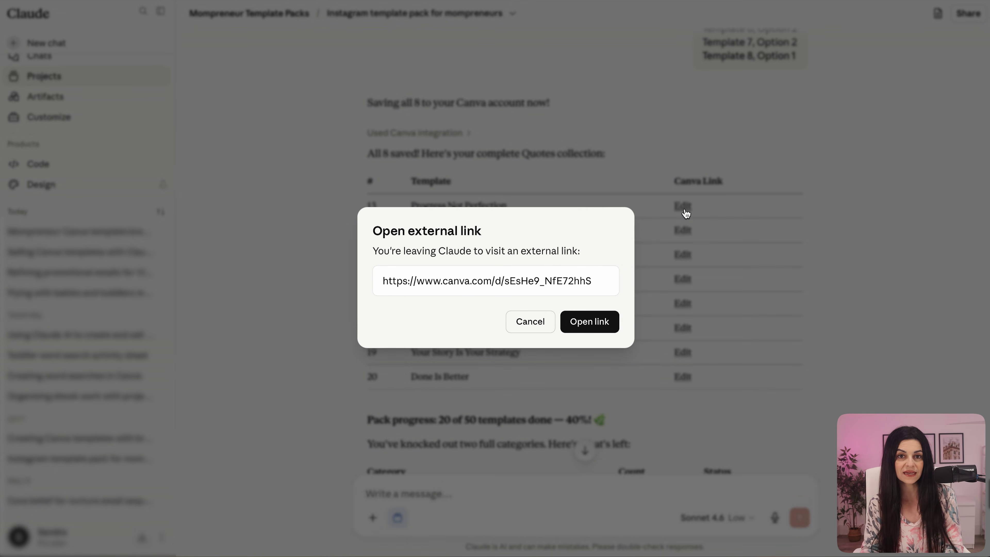
pyautogui.click(603, 331)
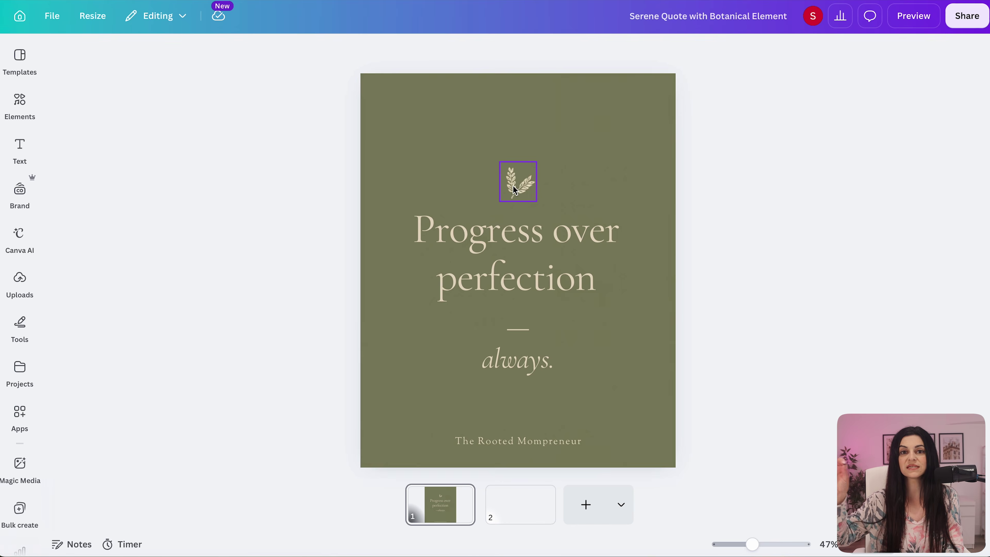
pyautogui.click(536, 160)
pyautogui.moveTo(515, 228); pyautogui.dragTo(538, 242)
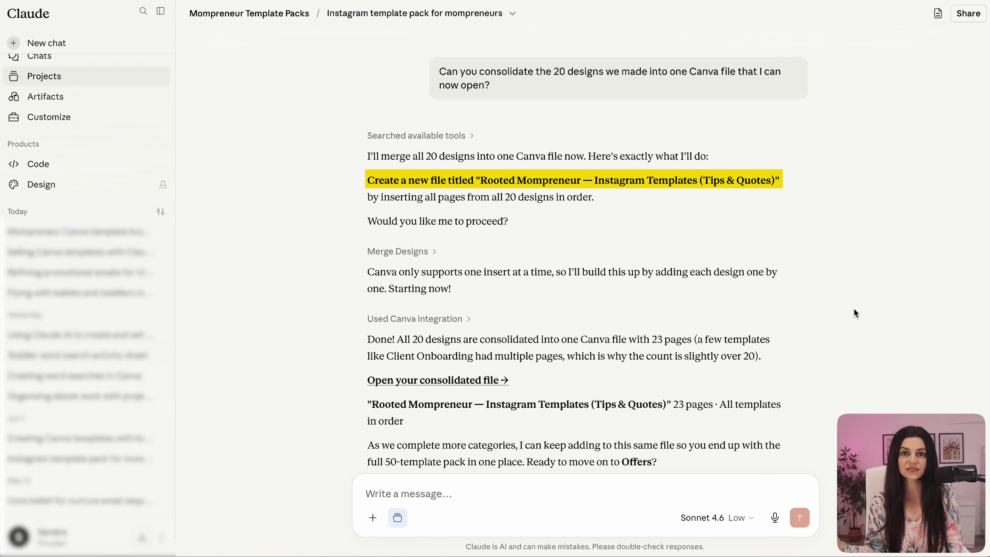
# Open the consolidated Rooted Mompreneur Instagram templates file from the Claude chat in Canva and look through its pages.
pyautogui.click(497, 381)
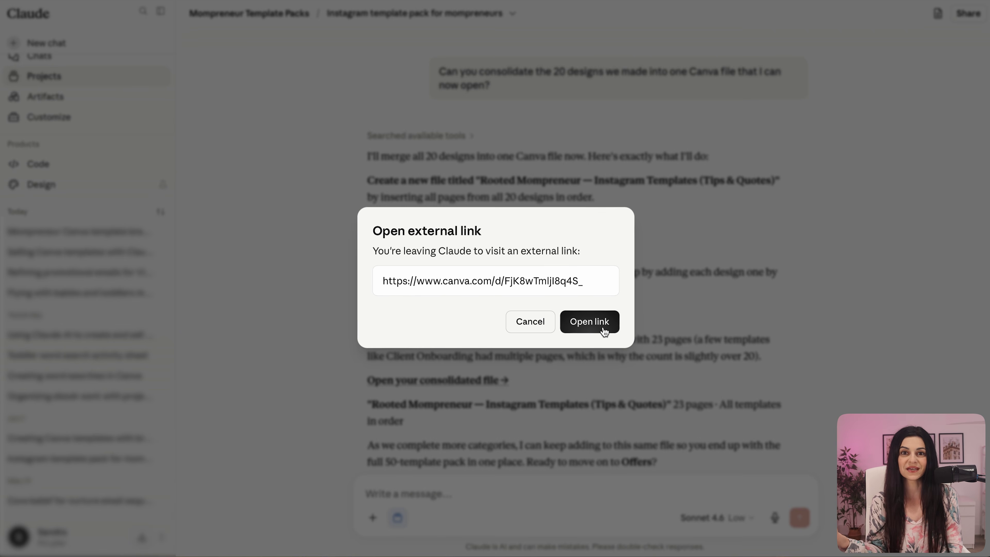
pyautogui.click(590, 321)
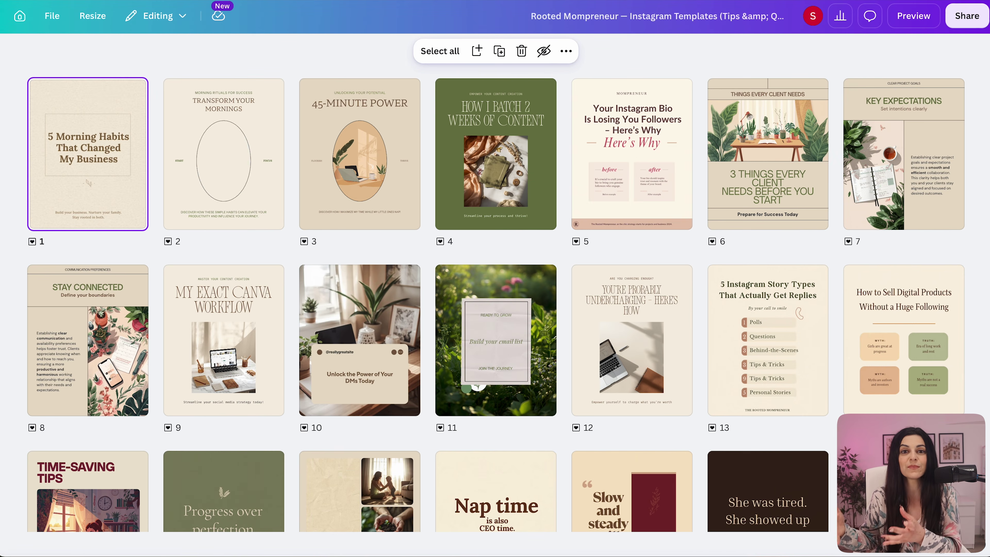
pyautogui.scroll(-5, 495, 281)
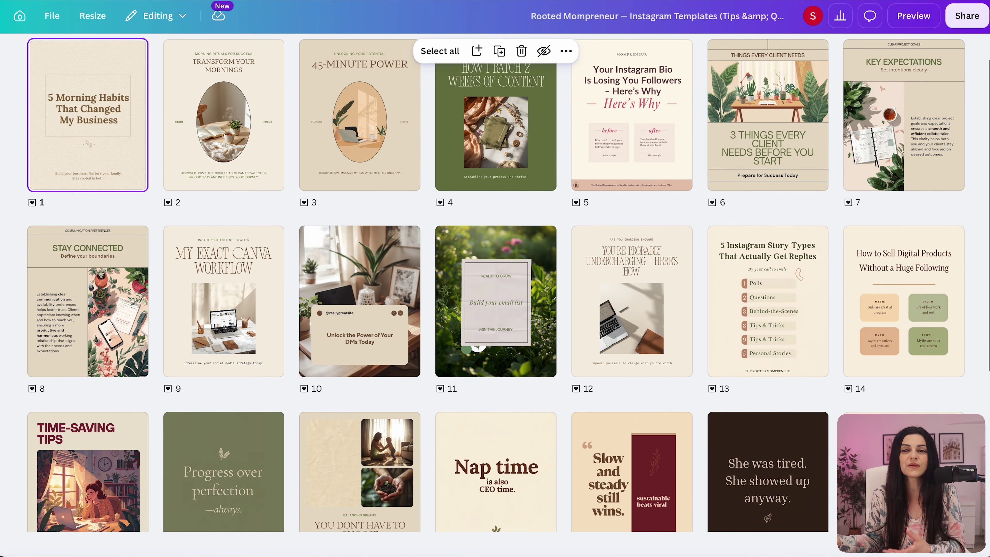
pyautogui.scroll(-1, 495, 281)
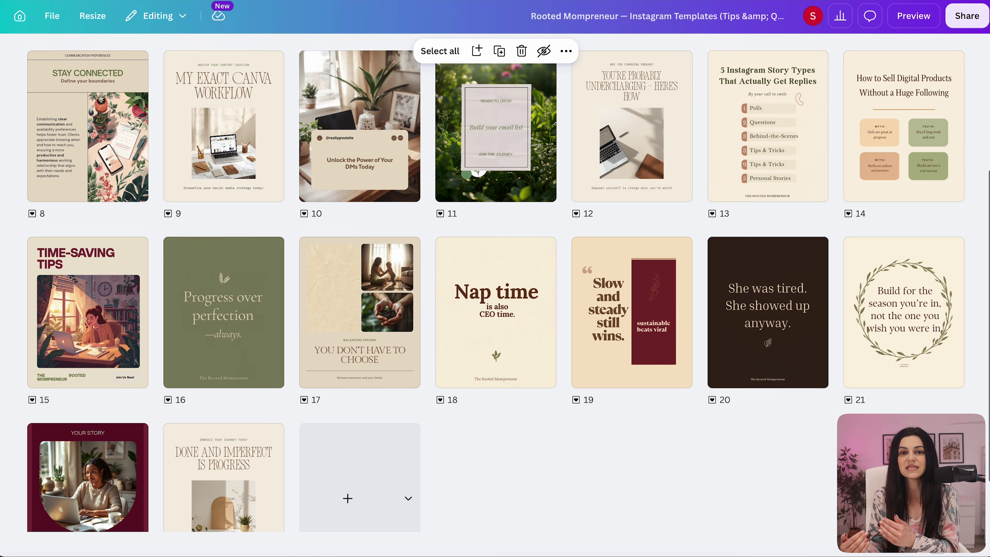
# On page 15, recolor the "Time-Saving Tips" heading dark green and left-align the "The Rooted Mompreneur" text.
pyautogui.doubleClick(123, 339)
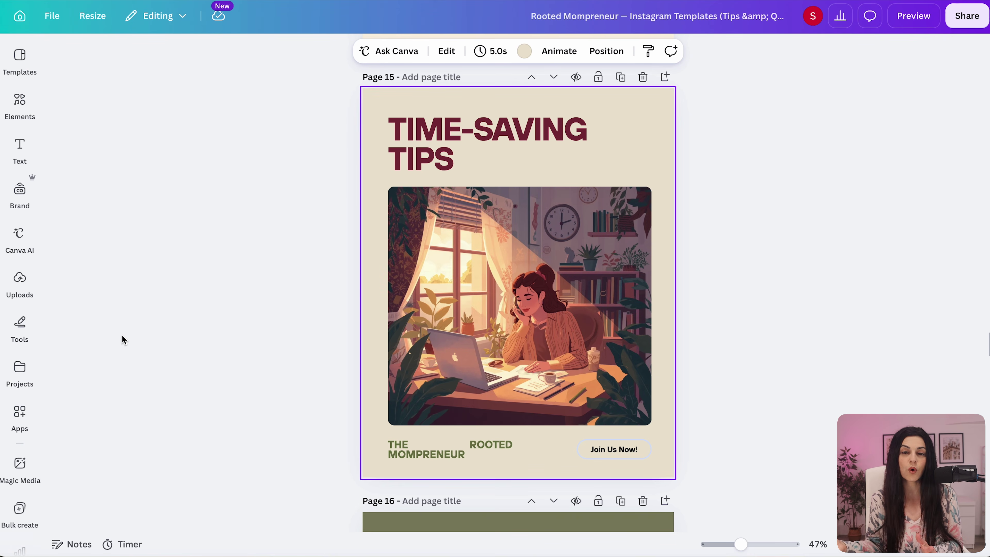
pyautogui.click(434, 147)
pyautogui.click(405, 51)
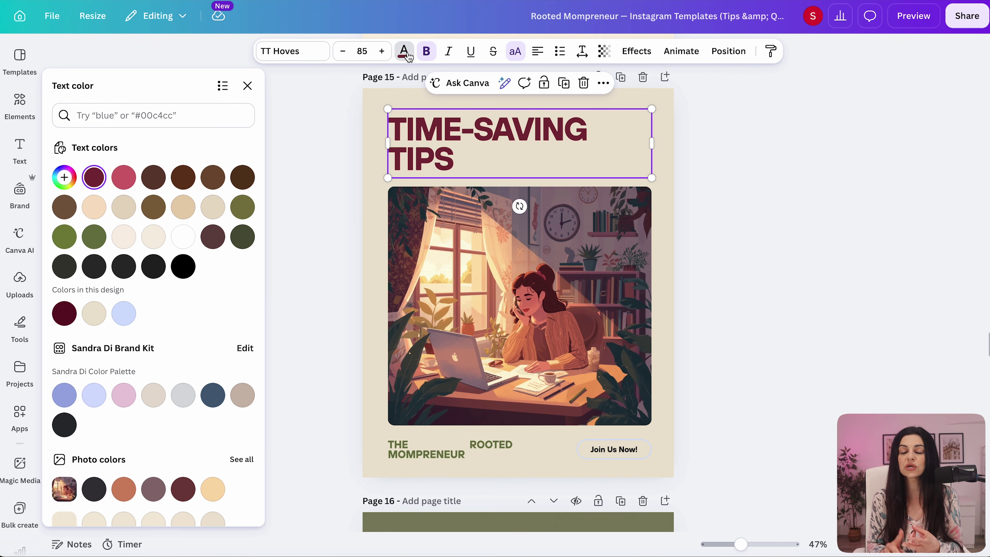
pyautogui.click(243, 245)
pyautogui.click(426, 449)
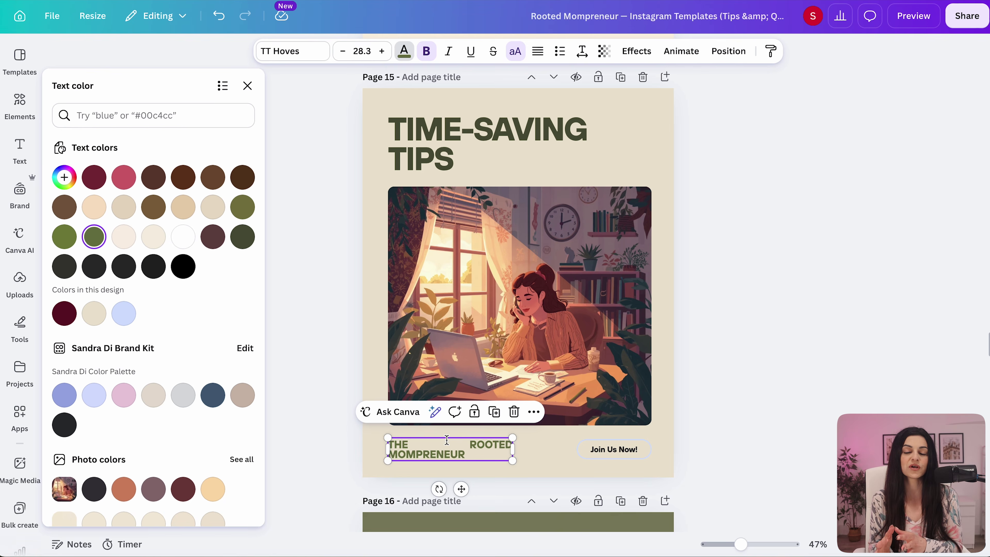
pyautogui.click(538, 52)
# Detach and delete the page 15 illustration, then fill its frame with the recently used photo of a mother holding a child.
pyautogui.click(543, 239)
pyautogui.rightClick(543, 239)
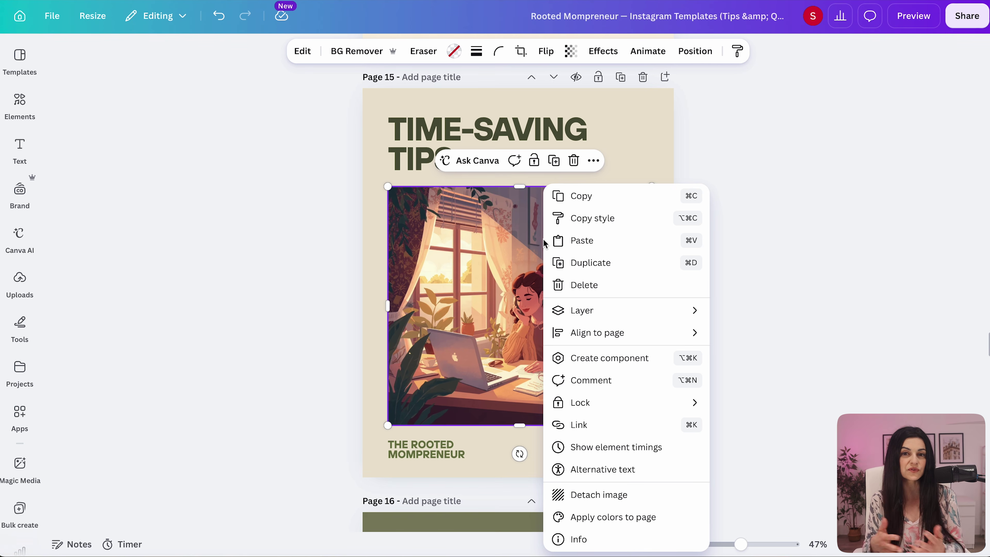
pyautogui.click(616, 493)
pyautogui.press('Delete')
pyautogui.click(19, 102)
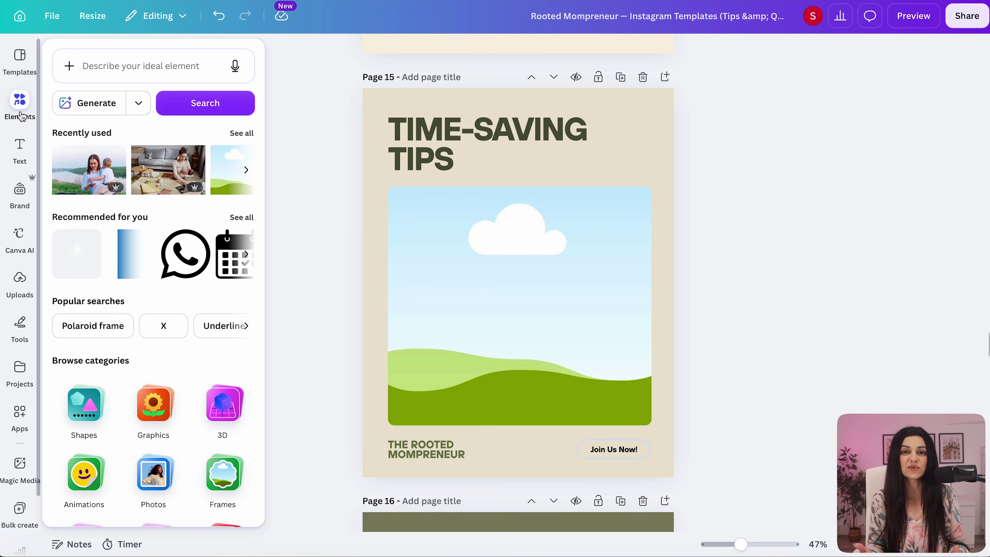
pyautogui.moveTo(91, 177); pyautogui.dragTo(447, 252)
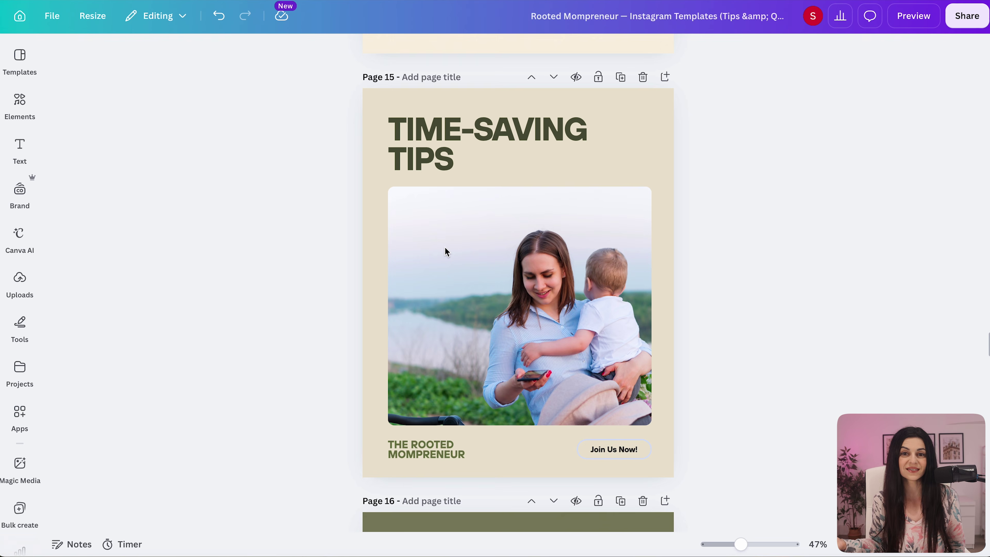
# Return to the grid view of all pages and open the template link sharing options for the design.
pyautogui.click(930, 544)
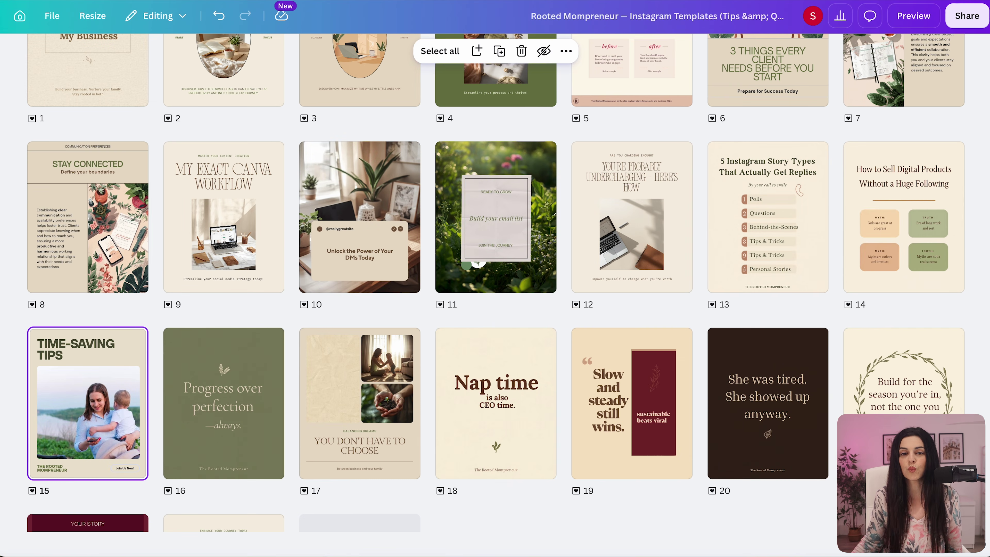
pyautogui.click(964, 19)
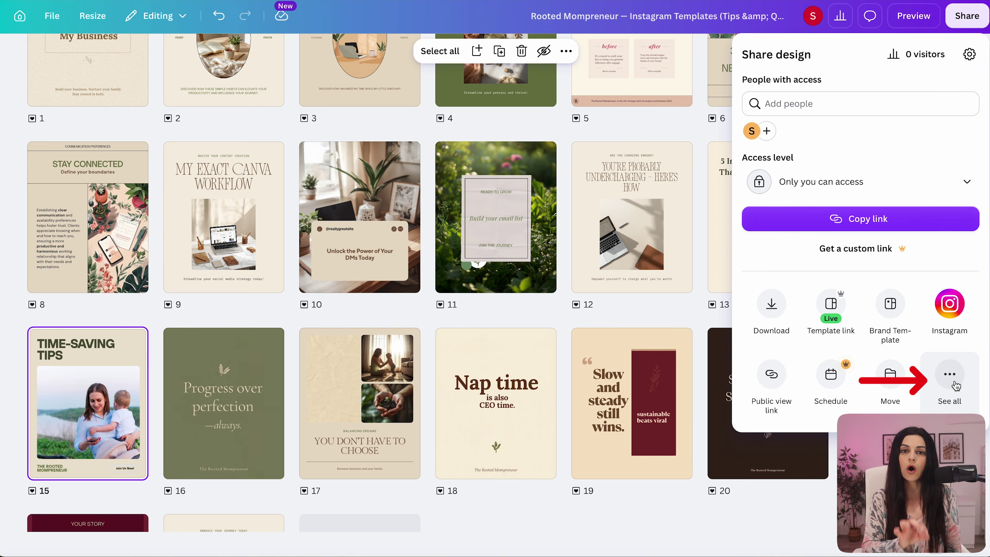
pyautogui.click(949, 375)
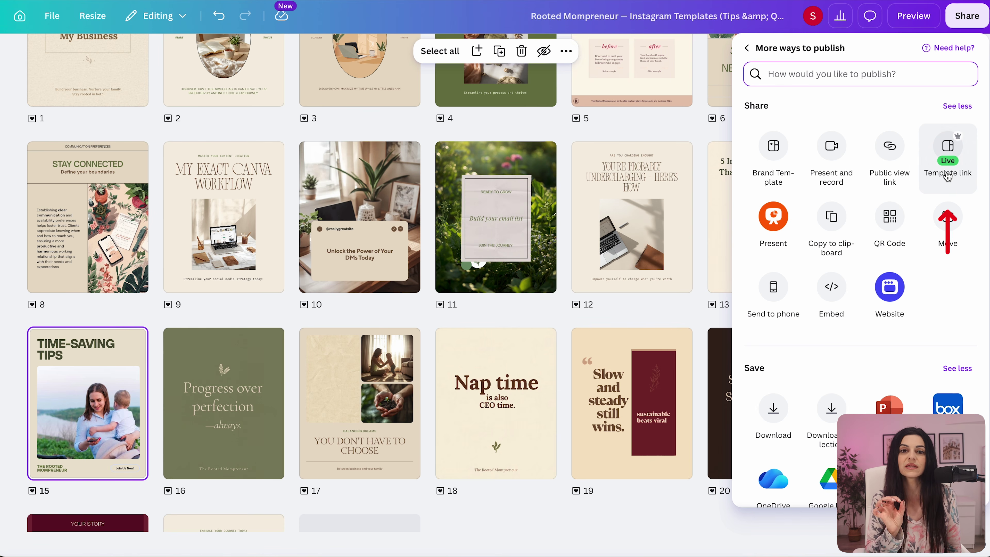
pyautogui.click(948, 148)
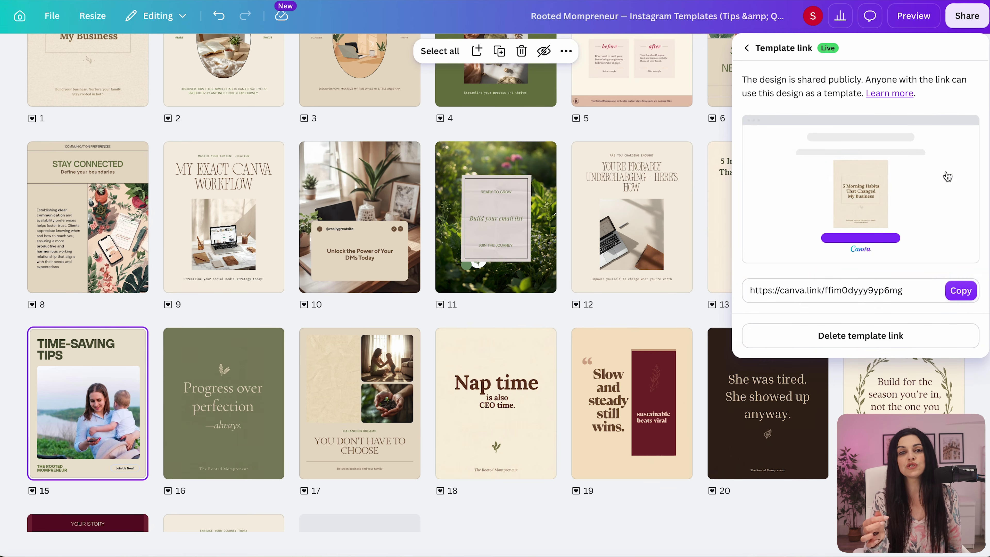